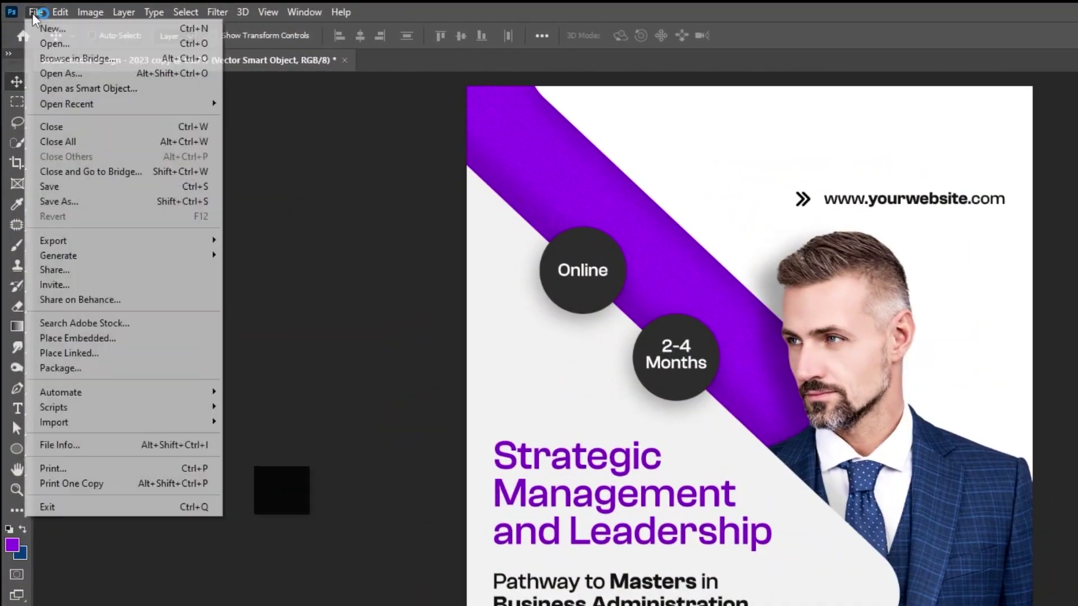
# Create a new 1080 x 1350 px document at 72 pixels/inch in RGB Color with a white background.
pyautogui.click(53, 28)
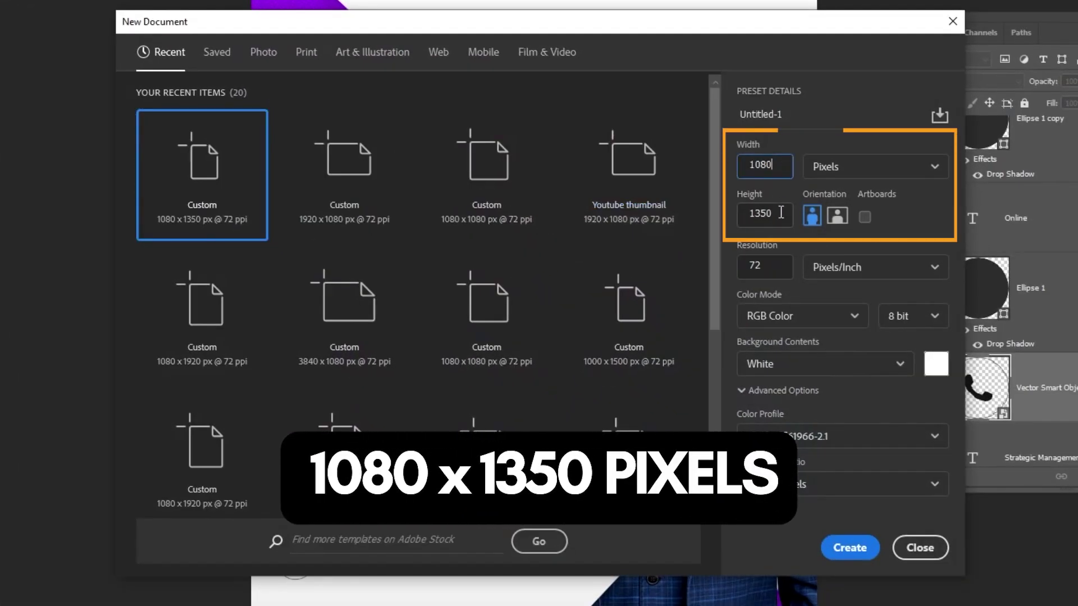
pyautogui.click(780, 212)
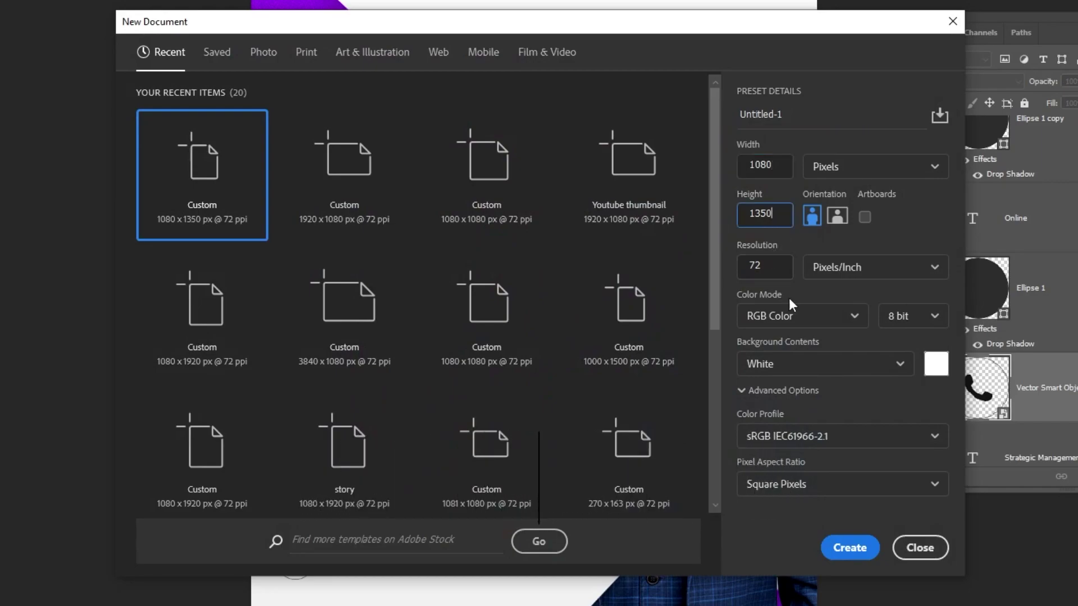
pyautogui.click(849, 549)
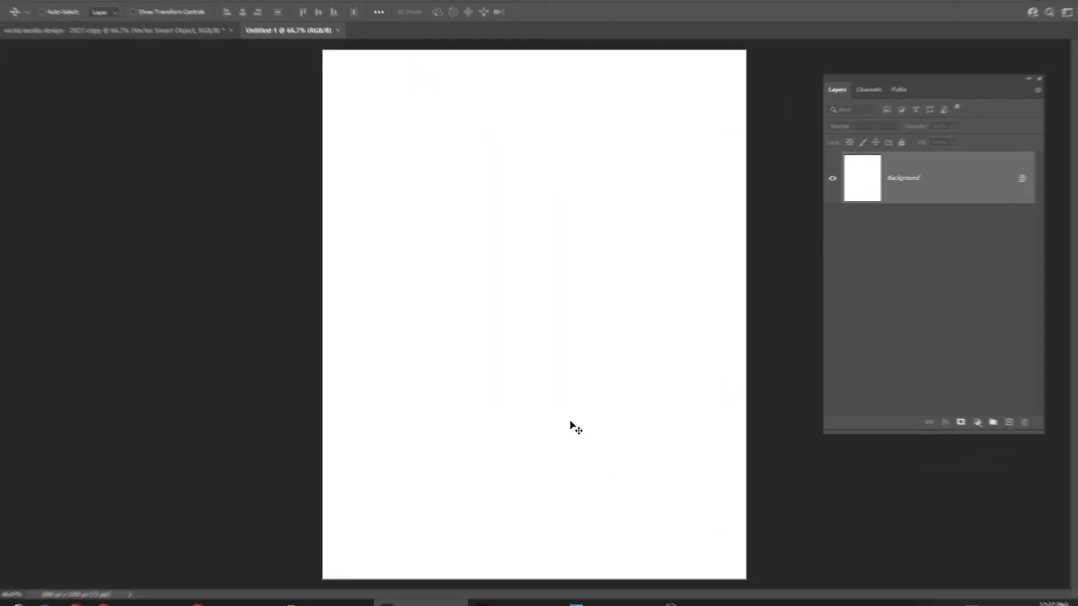
# Add a guide layout with 2 rows, a 1080 px gutter and 50 px left and right margins, and lock the guides.
pyautogui.click(190, 7)
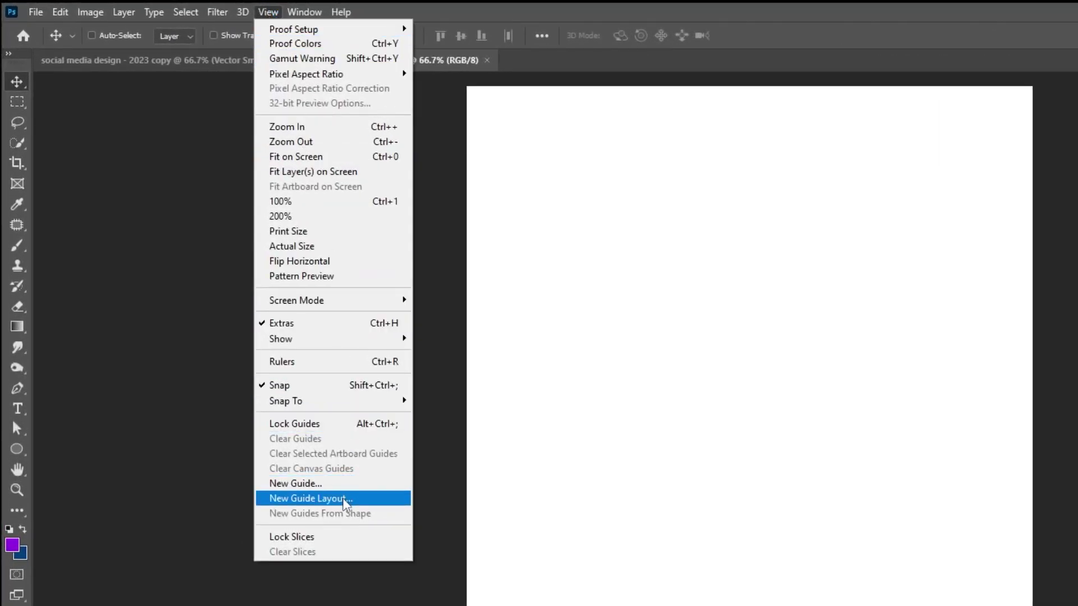
pyautogui.click(345, 499)
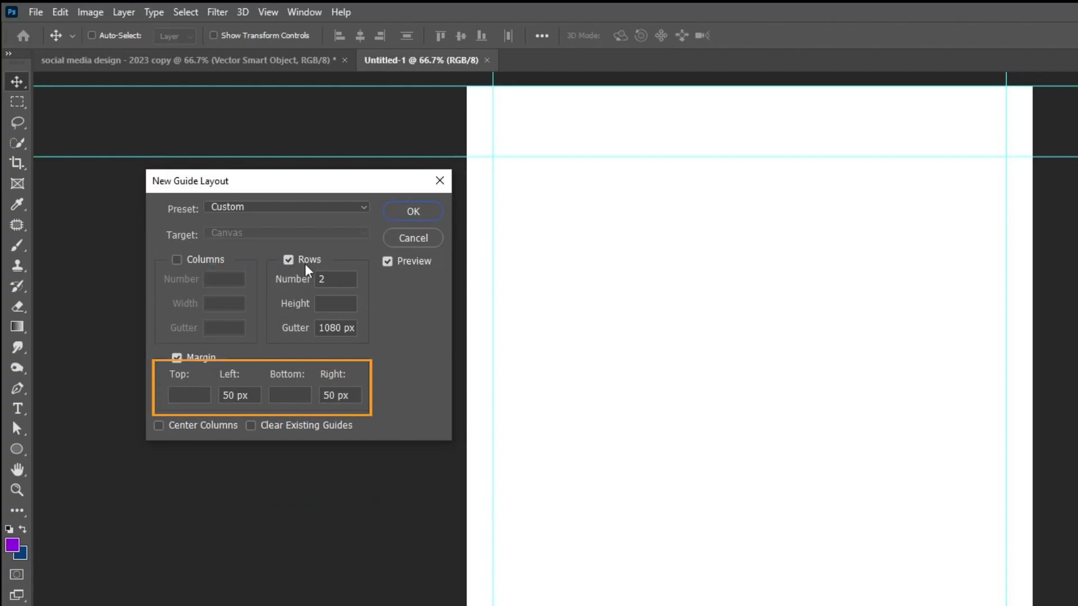
pyautogui.click(415, 212)
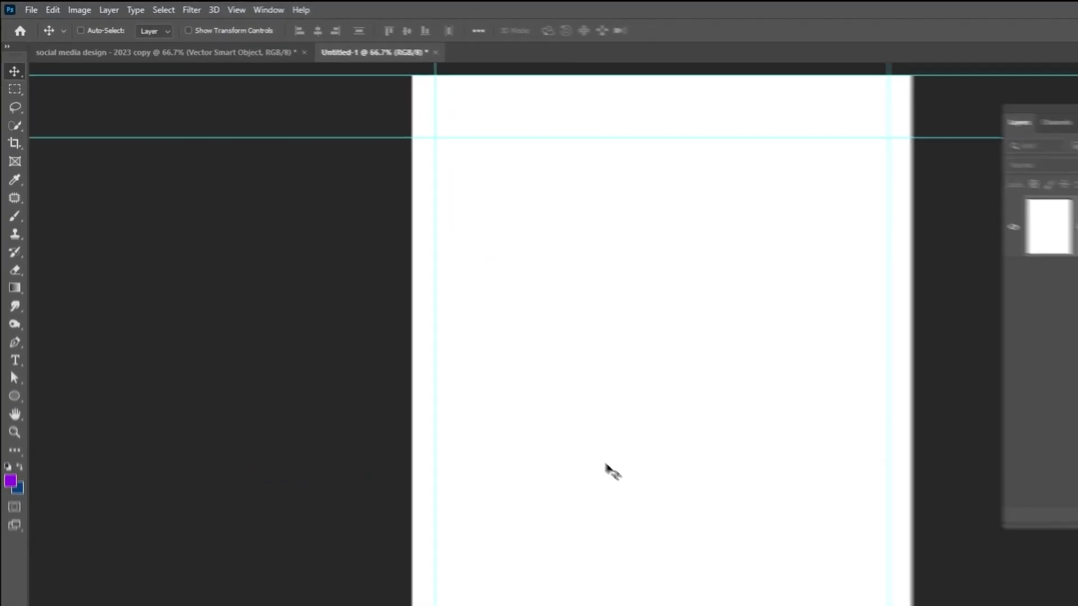
pyautogui.click(190, 6)
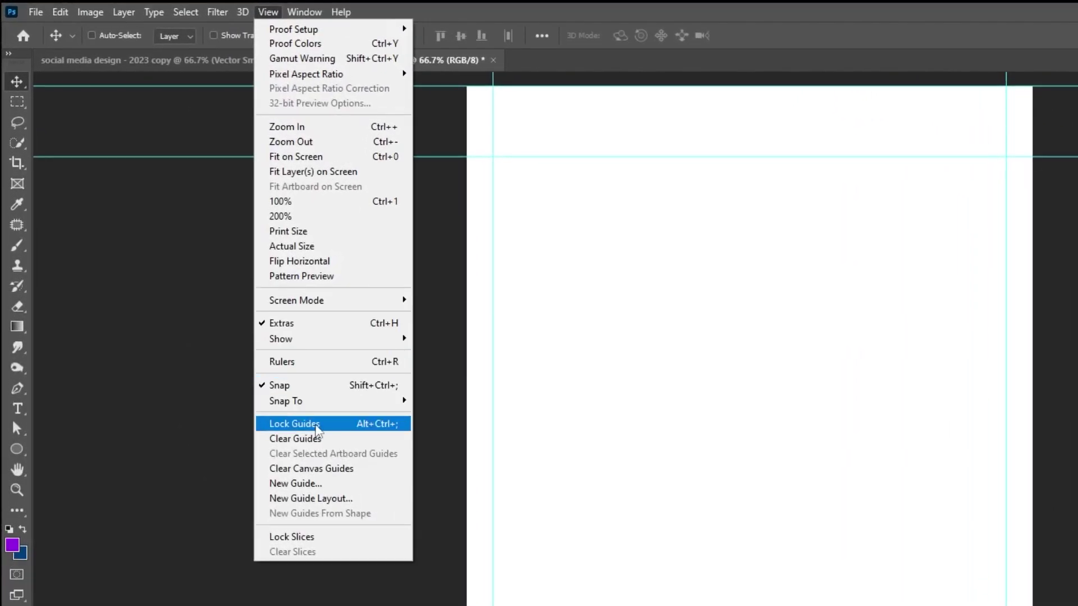
pyautogui.click(308, 423)
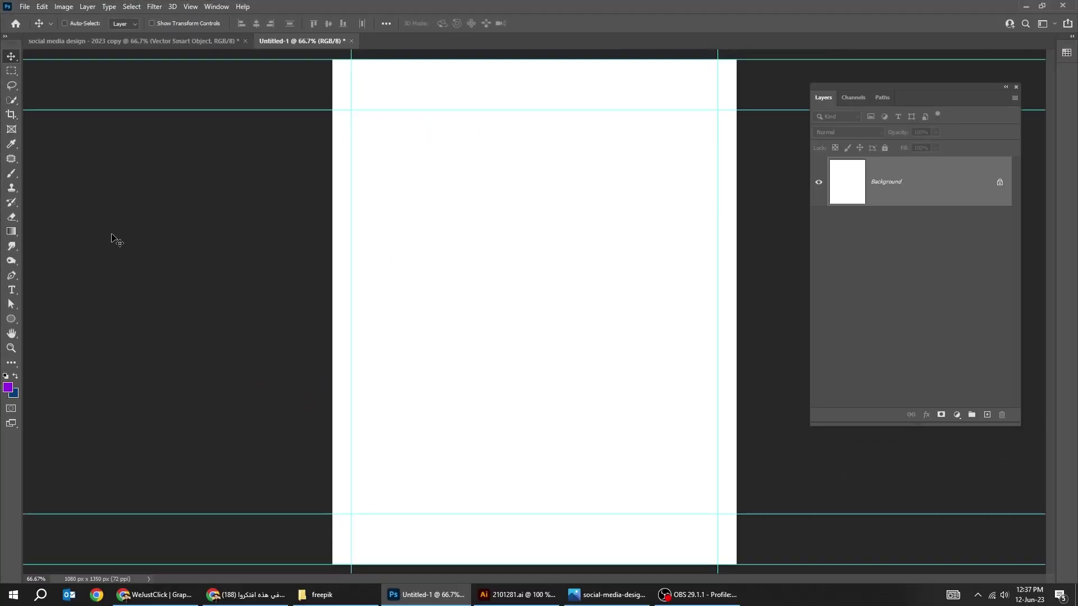
# Switch to the freepik folder in File Explorer and place the photo of the man in the formal suit into the new document.
pyautogui.click(337, 594)
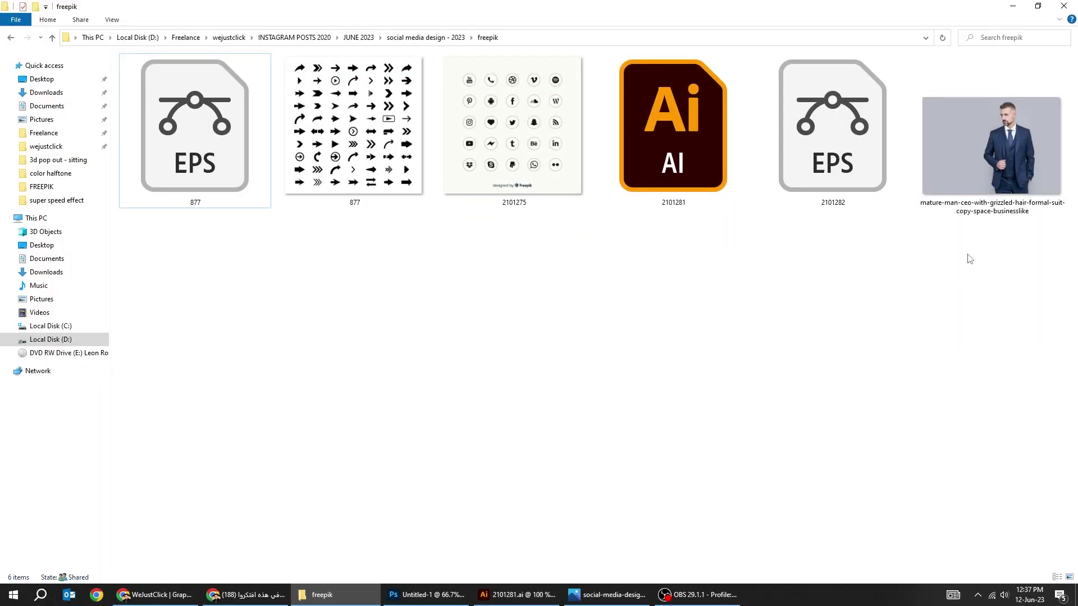
pyautogui.moveTo(990, 147); pyautogui.dragTo(520, 366)
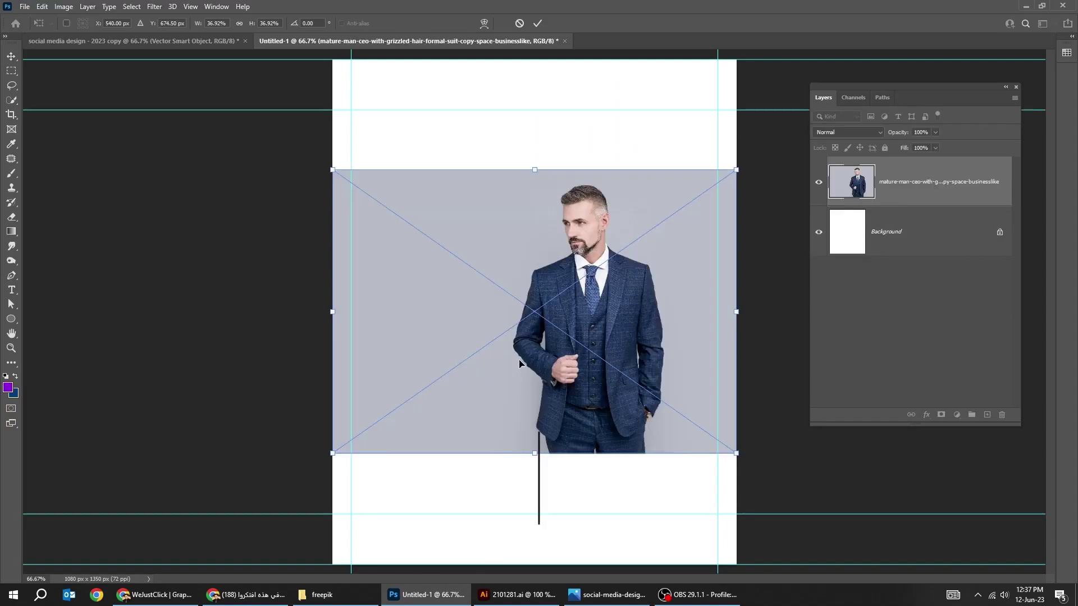
pyautogui.press('Return')
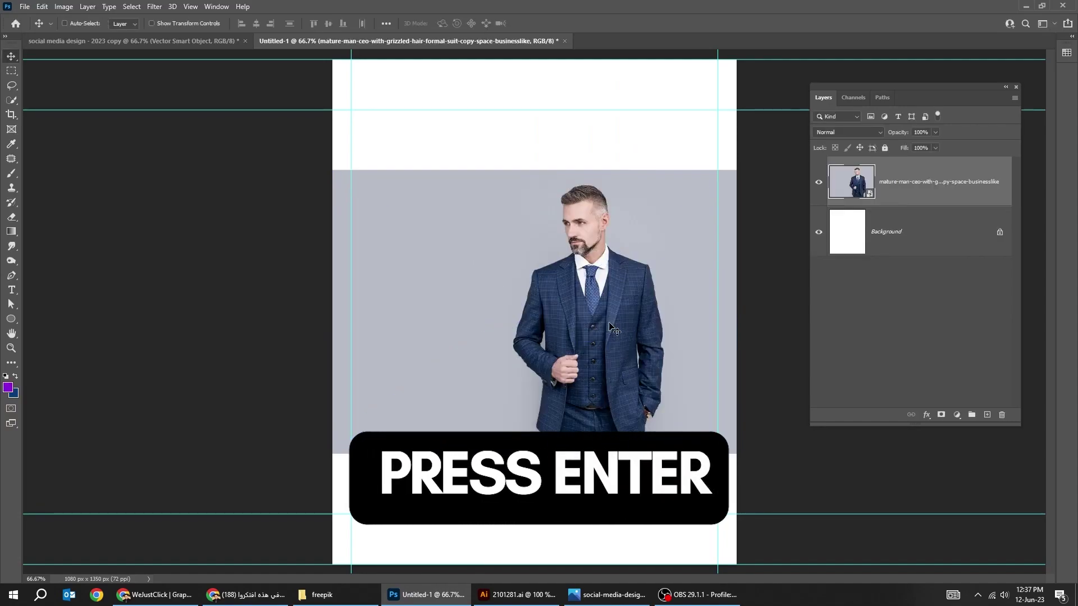
# Select the man as the subject of the photo and mask out the grey backdrop with a layer mask.
pyautogui.click(131, 6)
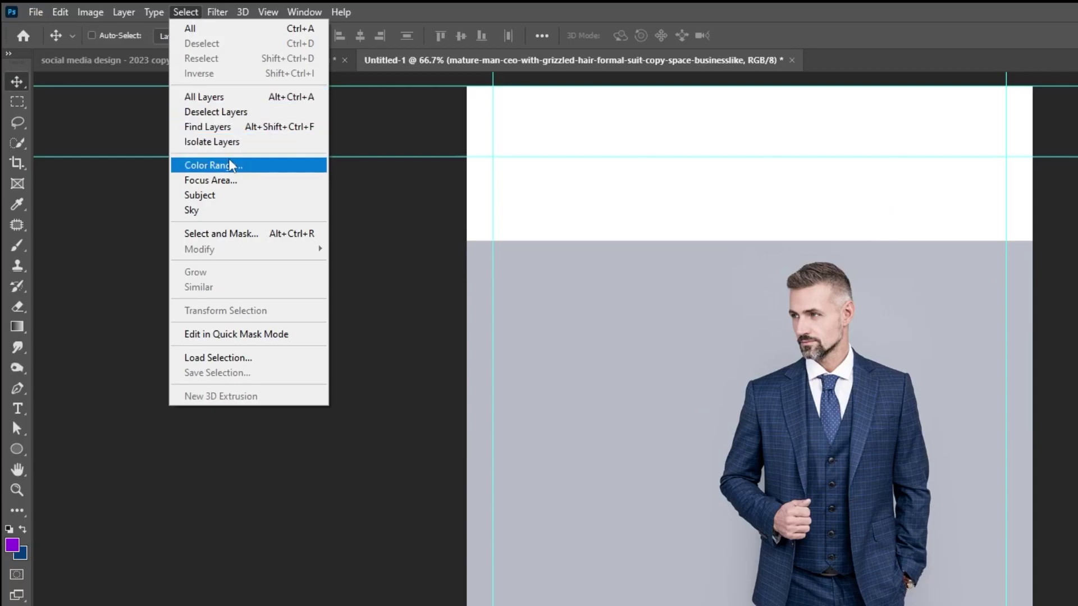
pyautogui.click(208, 195)
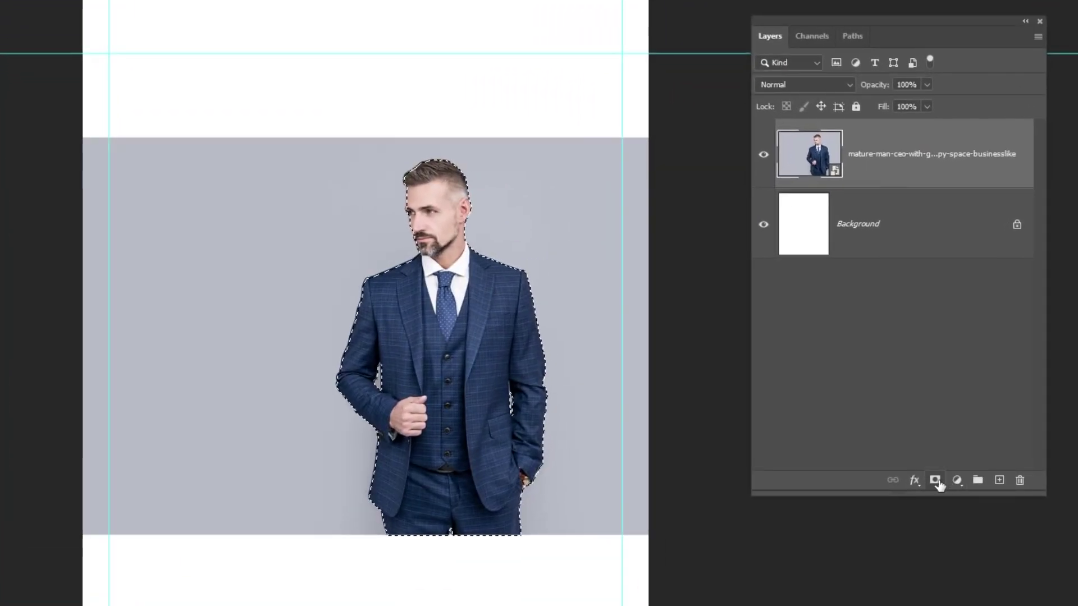
pyautogui.click(941, 415)
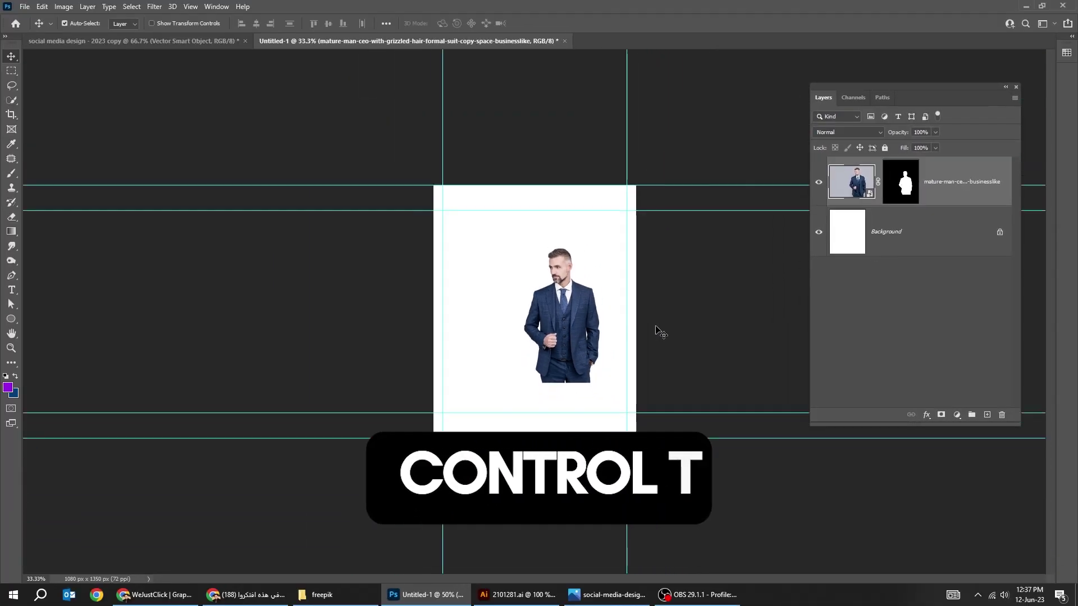
# Scale the masked man to about 185% and position him in the lower right of the canvas, cropped by its bottom edge.
pyautogui.hotkey('ctrl', 't')
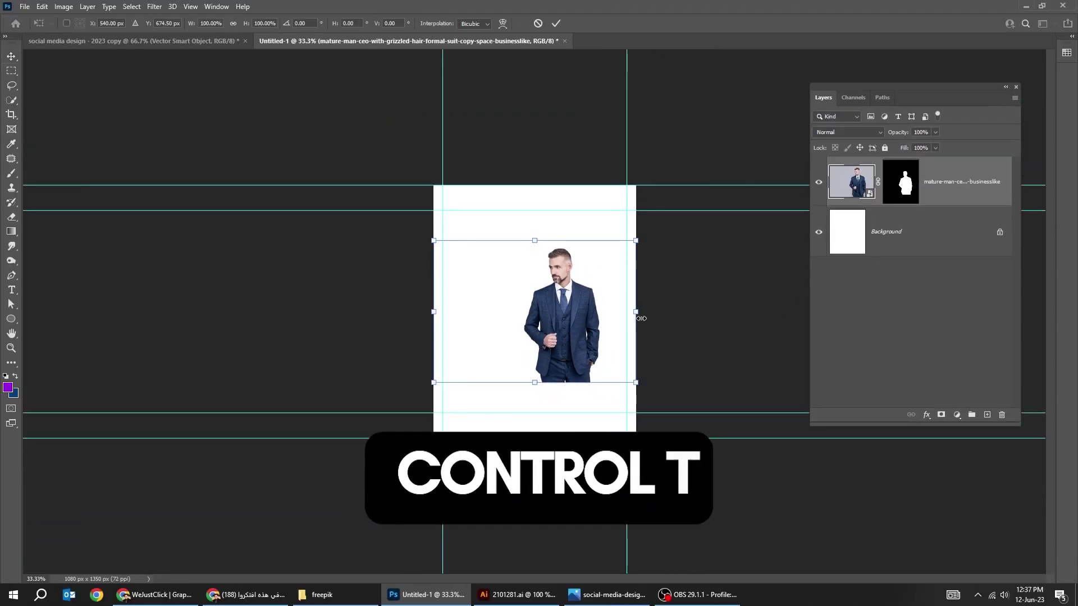
pyautogui.moveTo(636, 312); pyautogui.dragTo(695, 325)
pyautogui.moveTo(597, 299); pyautogui.dragTo(589, 352)
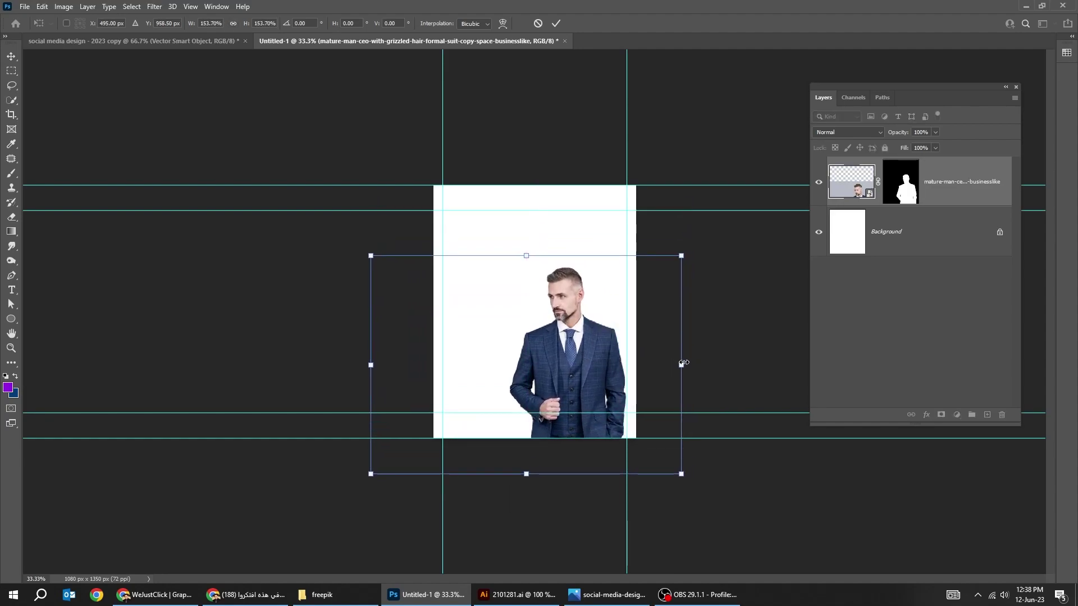
pyautogui.moveTo(682, 363); pyautogui.dragTo(713, 364)
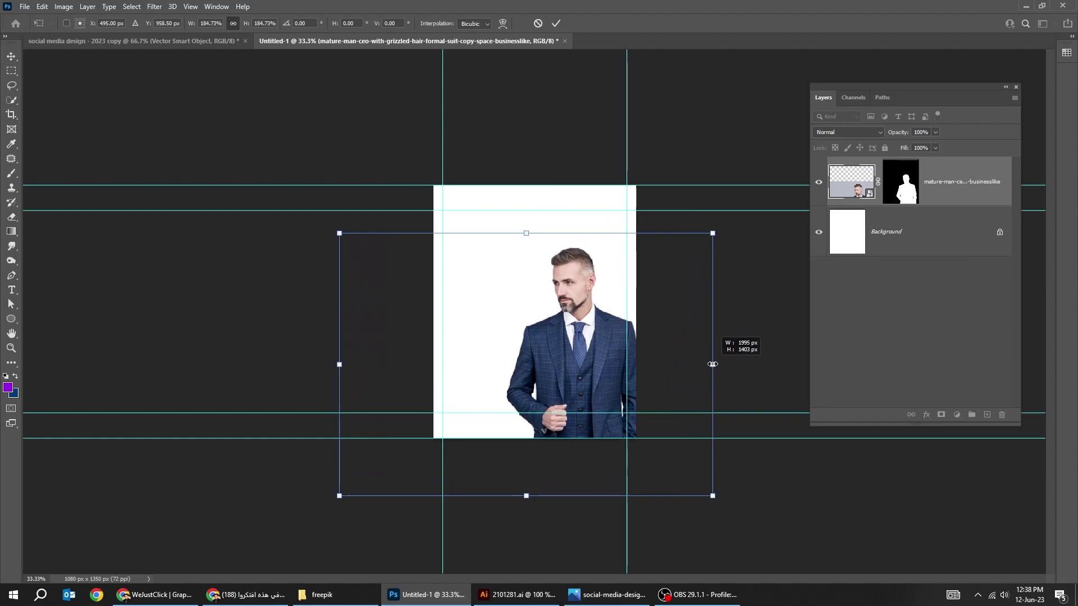
pyautogui.press('Return')
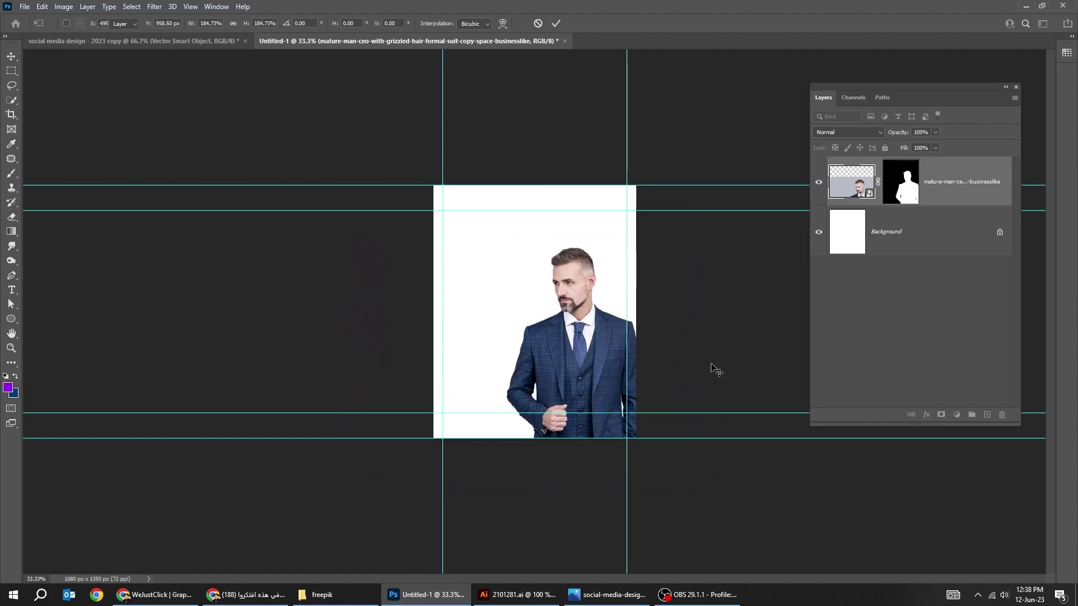
# Draw a rectangle shape about 890 x 839 px over the man and the canvas's middle.
pyautogui.hotkey('ctrl', '+')
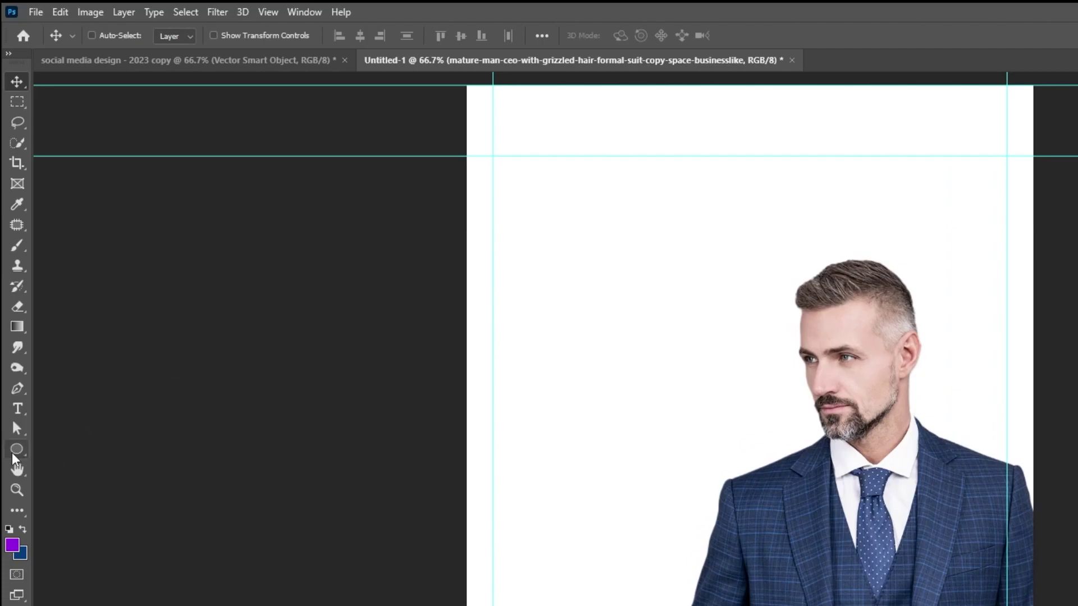
pyautogui.click(13, 453)
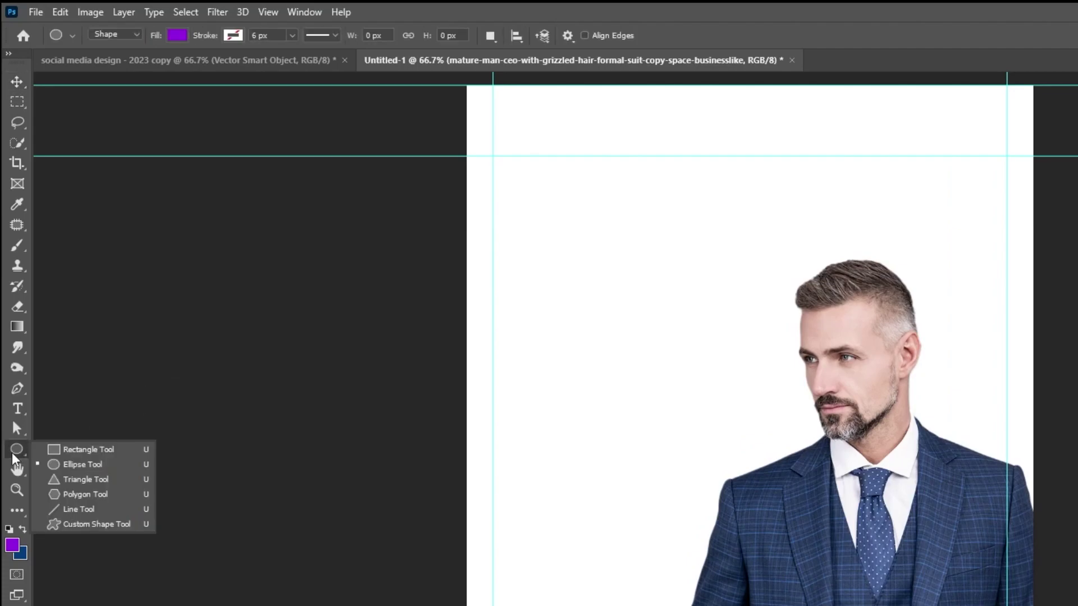
pyautogui.click(71, 456)
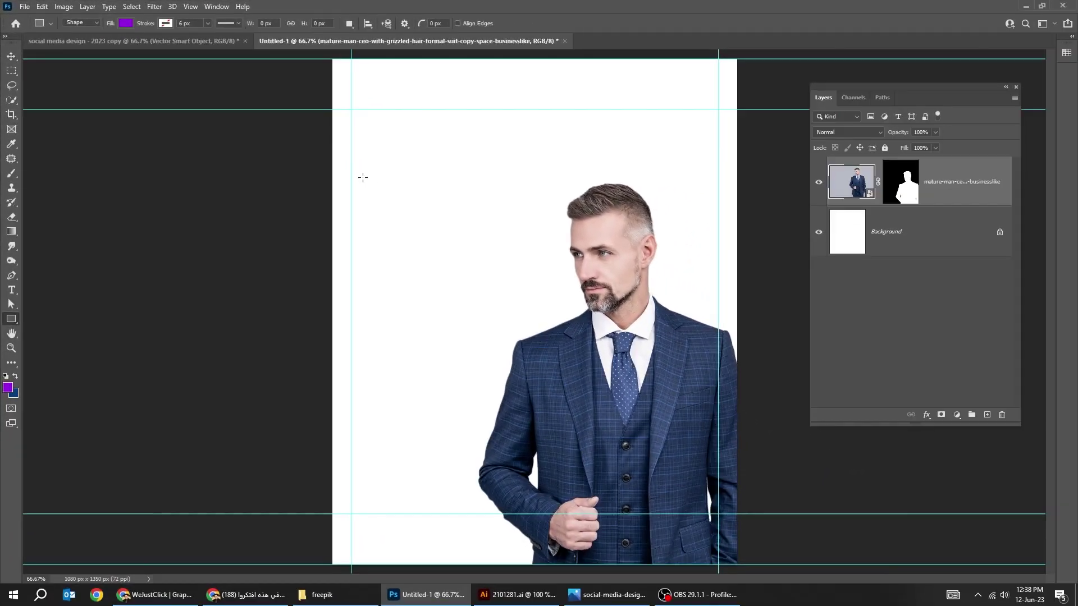
pyautogui.moveTo(362, 178); pyautogui.dragTo(694, 488)
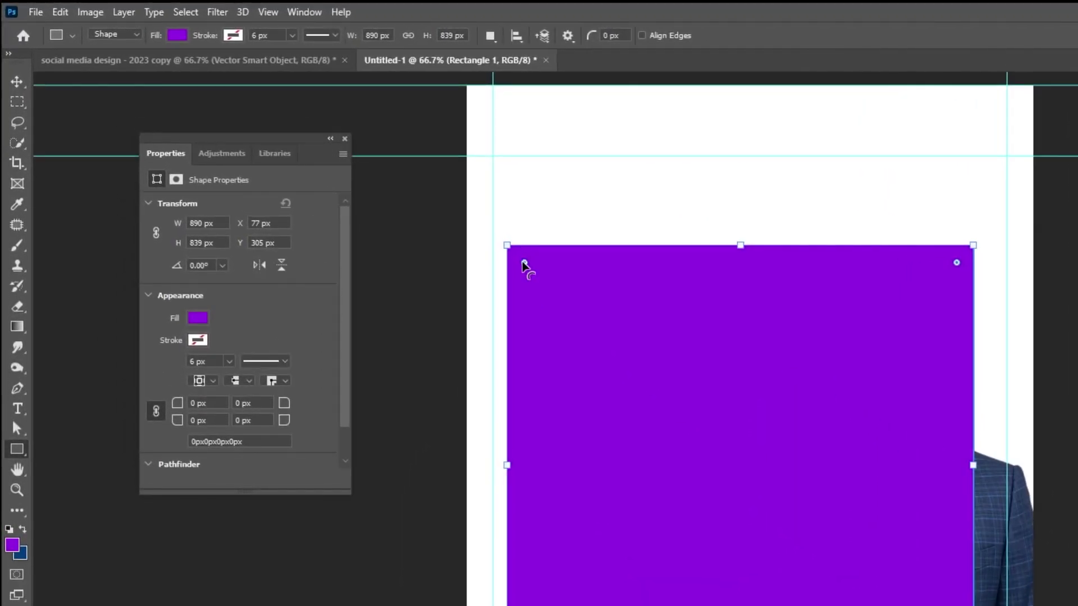
# Round all the rectangle's corners and change its fill to very light grey.
pyautogui.moveTo(524, 262); pyautogui.dragTo(556, 295)
pyautogui.click(198, 317)
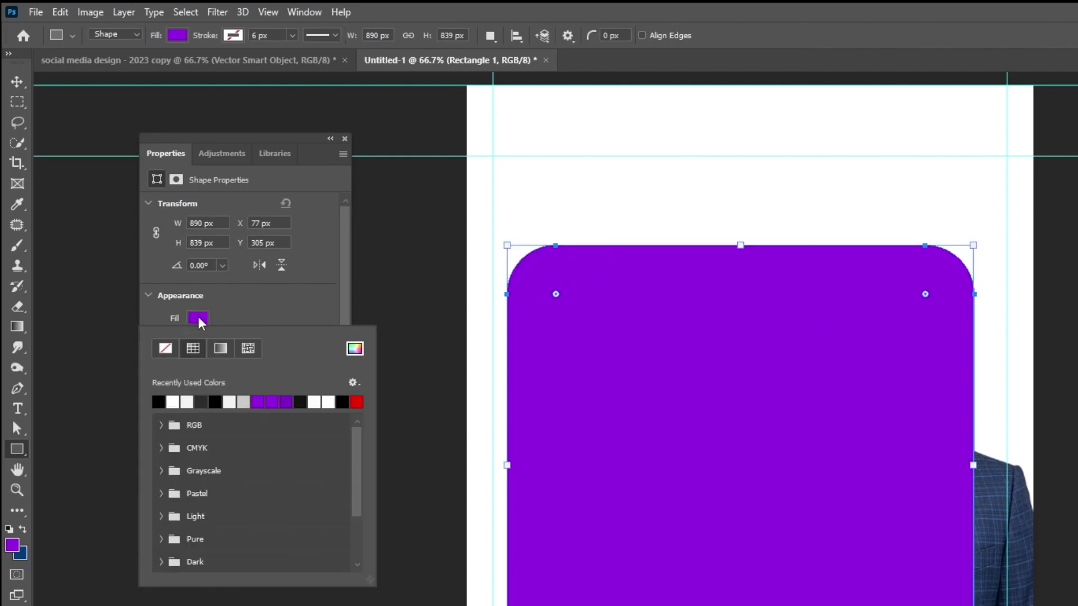
pyautogui.click(174, 402)
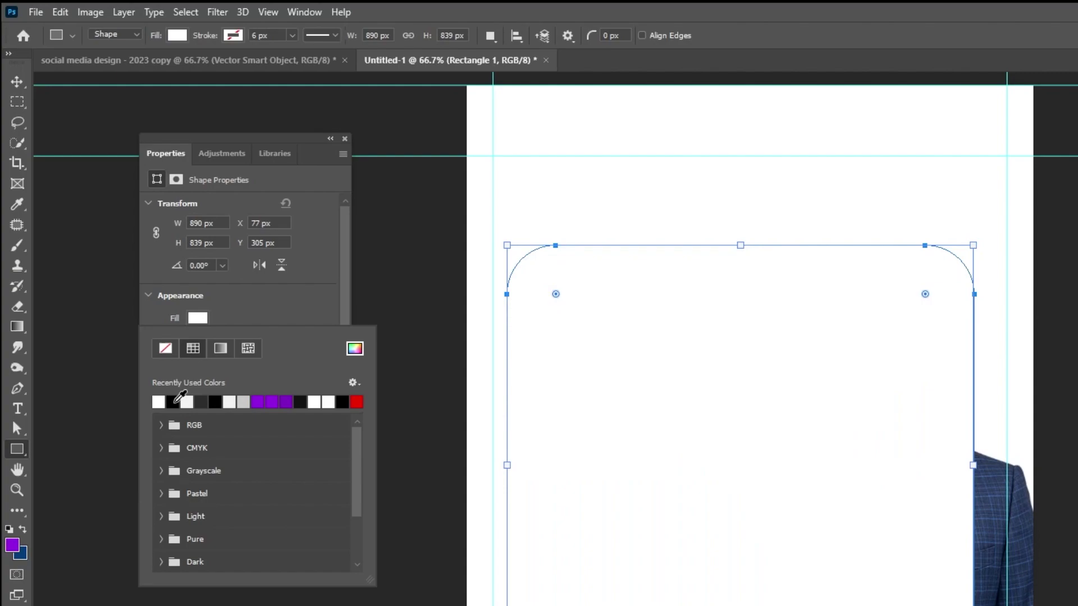
pyautogui.click(187, 402)
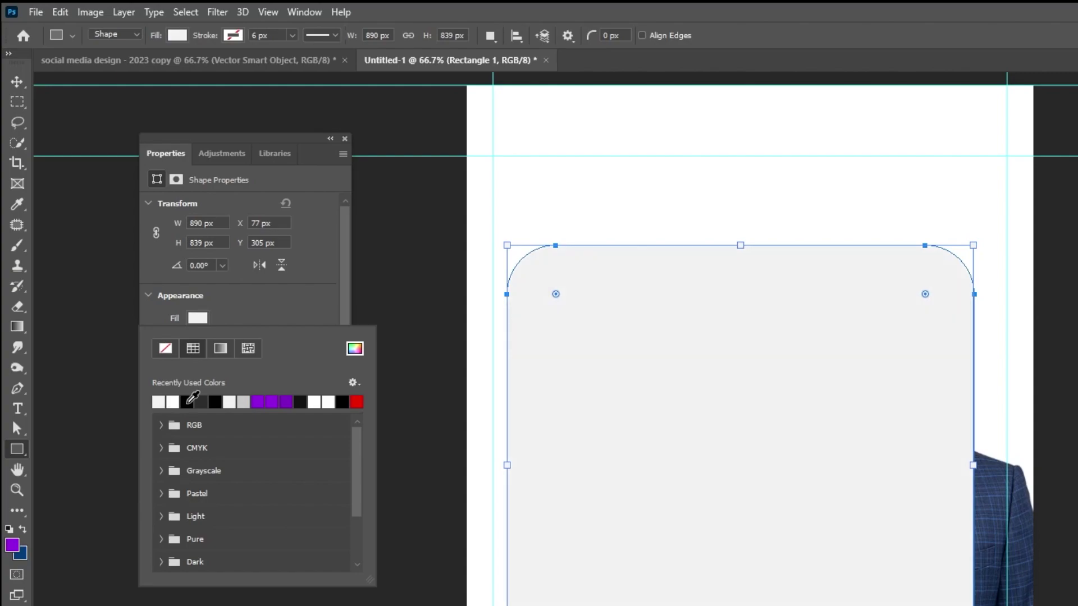
pyautogui.click(344, 138)
pyautogui.click(345, 138)
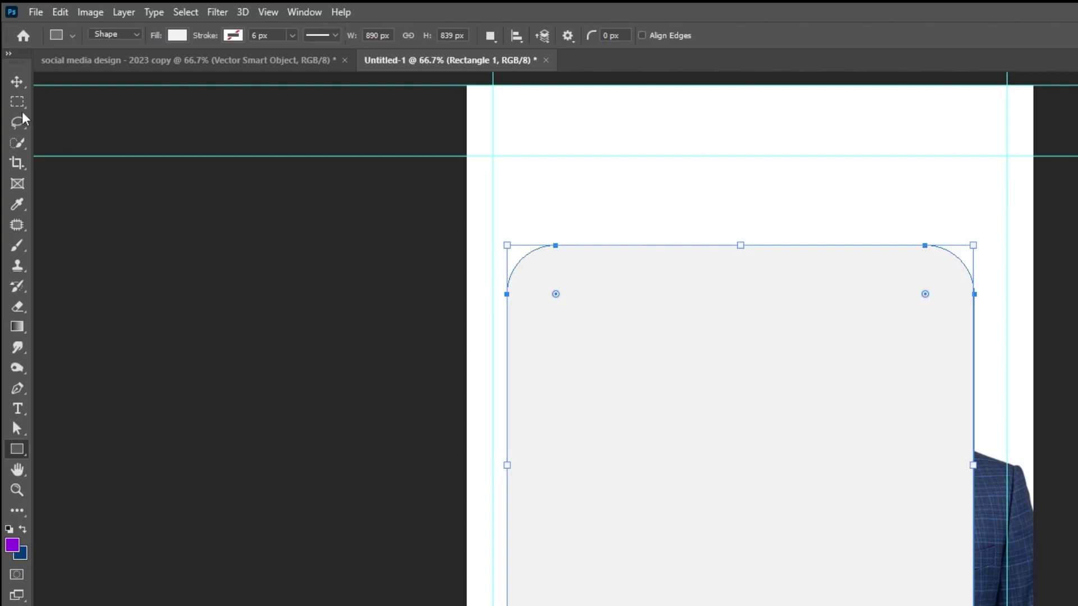
# Rotate the rounded rectangle clockwise into a diamond orientation and shift it toward the canvas's left edge.
pyautogui.click(24, 87)
pyautogui.moveTo(680, 429); pyautogui.dragTo(647, 430)
pyautogui.hotkey('ctrl', 't')
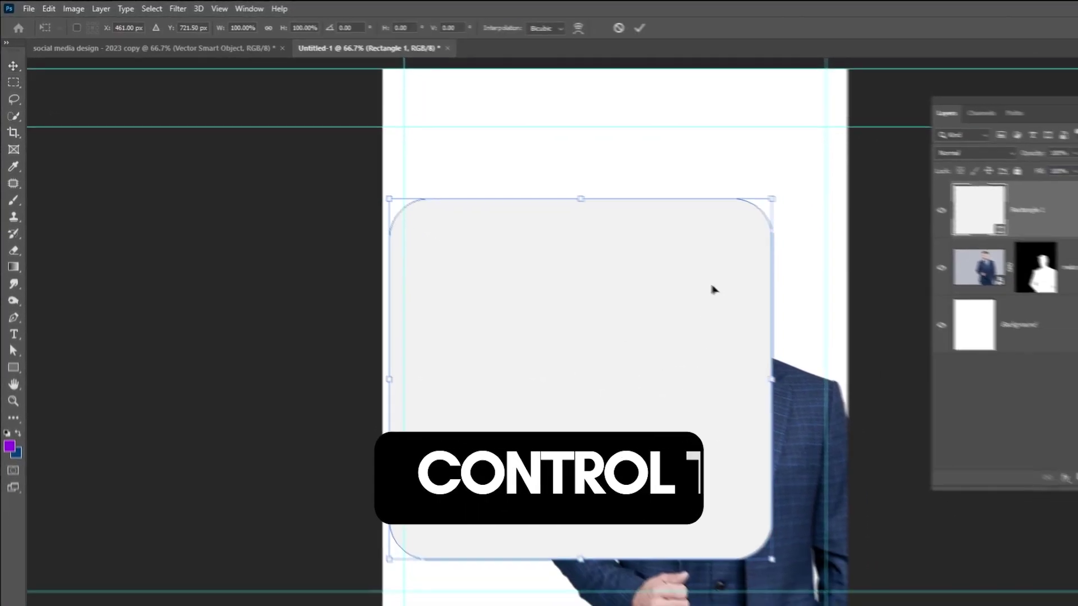
pyautogui.moveTo(794, 189); pyautogui.dragTo(847, 406)
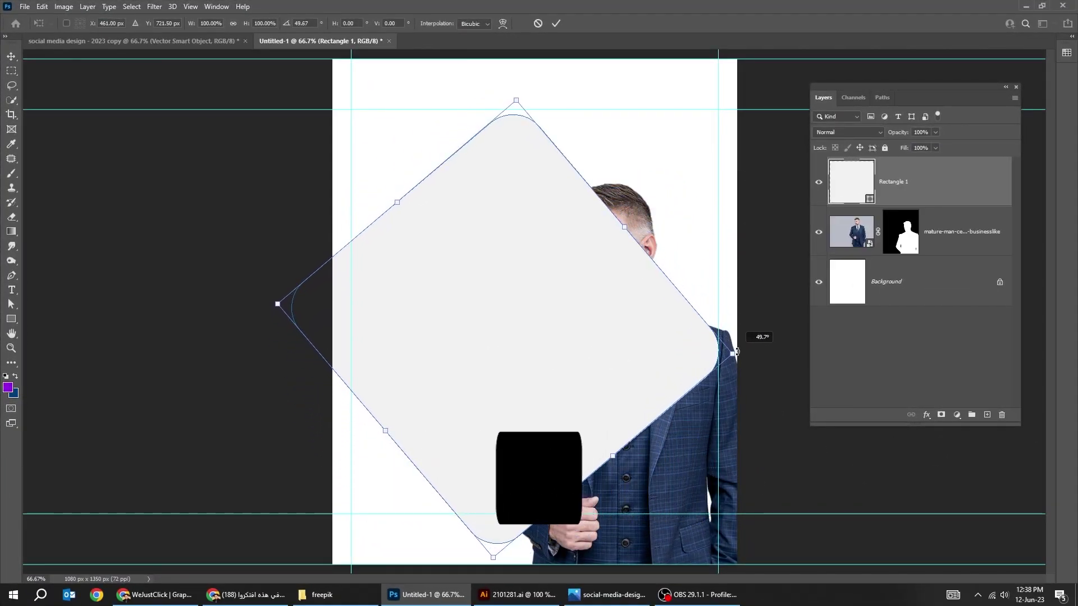
pyautogui.moveTo(737, 351); pyautogui.dragTo(737, 337)
pyautogui.moveTo(589, 346); pyautogui.dragTo(419, 358)
# Enlarge the rotated rectangle to about 147% at an angle of about 41.5° and place it over the canvas's lower left, overlapping the man's torso.
pyautogui.moveTo(578, 354); pyautogui.dragTo(665, 409)
pyautogui.moveTo(508, 317); pyautogui.dragTo(518, 417)
pyautogui.moveTo(261, 302); pyautogui.dragTo(219, 257)
pyautogui.moveTo(411, 264); pyautogui.dragTo(349, 262)
pyautogui.moveTo(628, 438); pyautogui.dragTo(659, 440)
pyautogui.moveTo(469, 320); pyautogui.dragTo(470, 334)
pyautogui.moveTo(692, 439); pyautogui.dragTo(693, 417)
pyautogui.moveTo(558, 414); pyautogui.dragTo(558, 409)
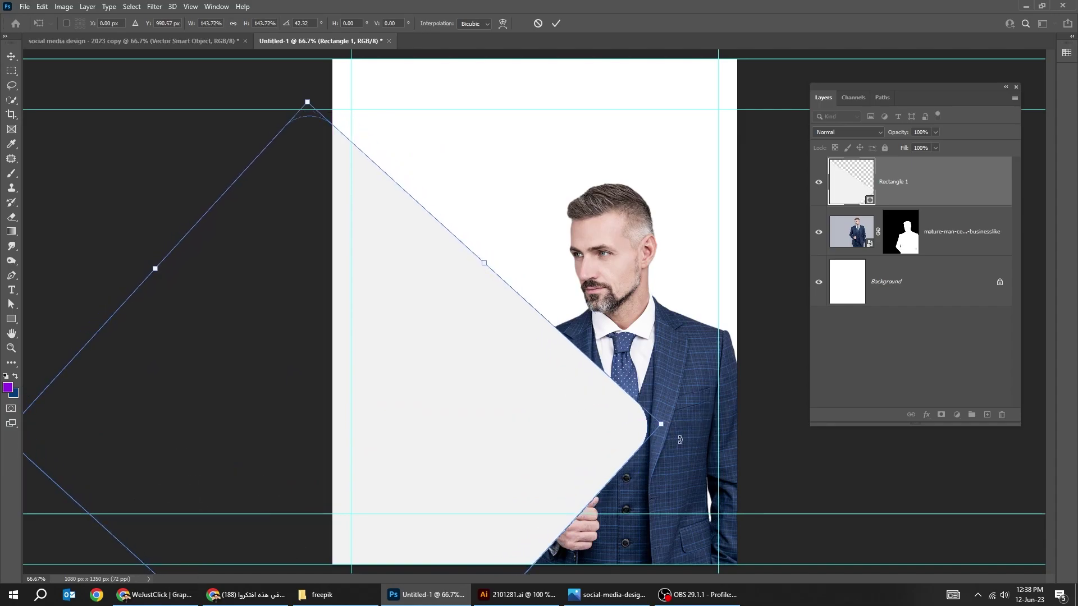
pyautogui.moveTo(680, 440); pyautogui.dragTo(676, 430)
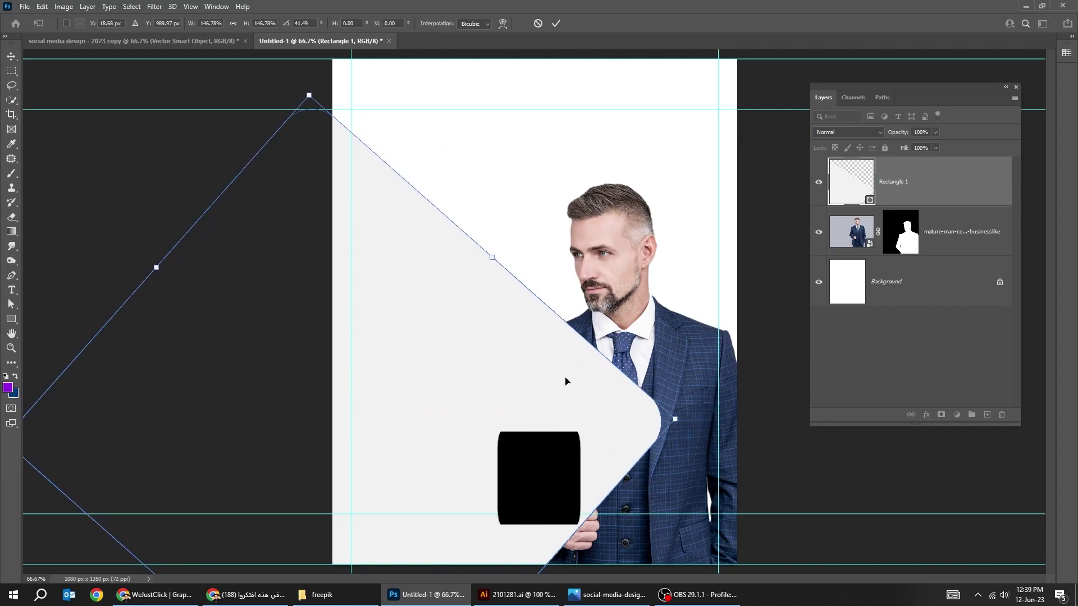
pyautogui.press('Return')
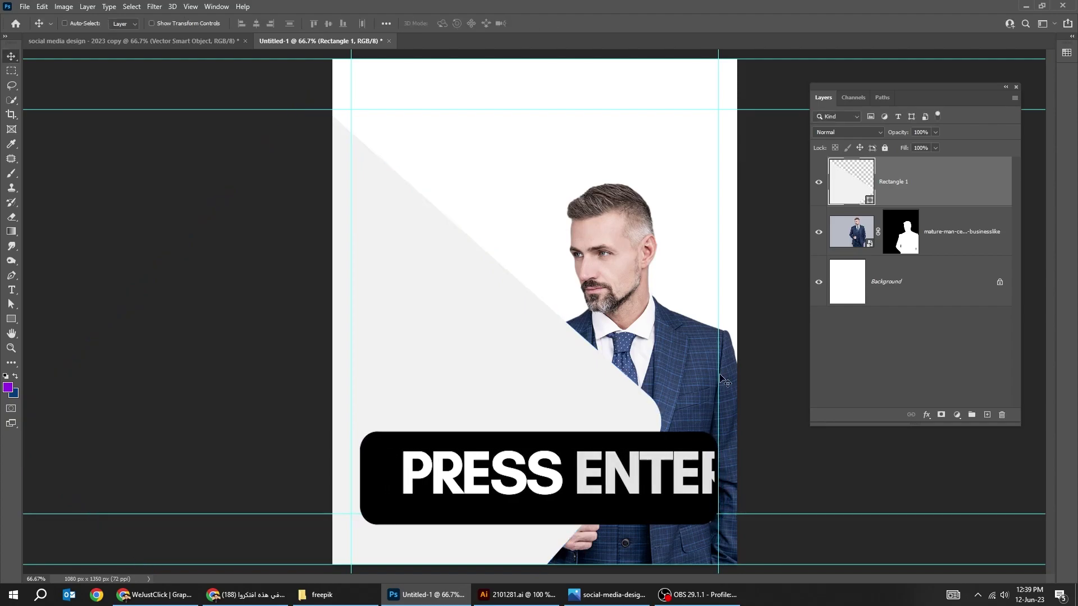
# Add a light grey (#cdcdcd) solid color fill layer directly above the background.
pyautogui.click(921, 286)
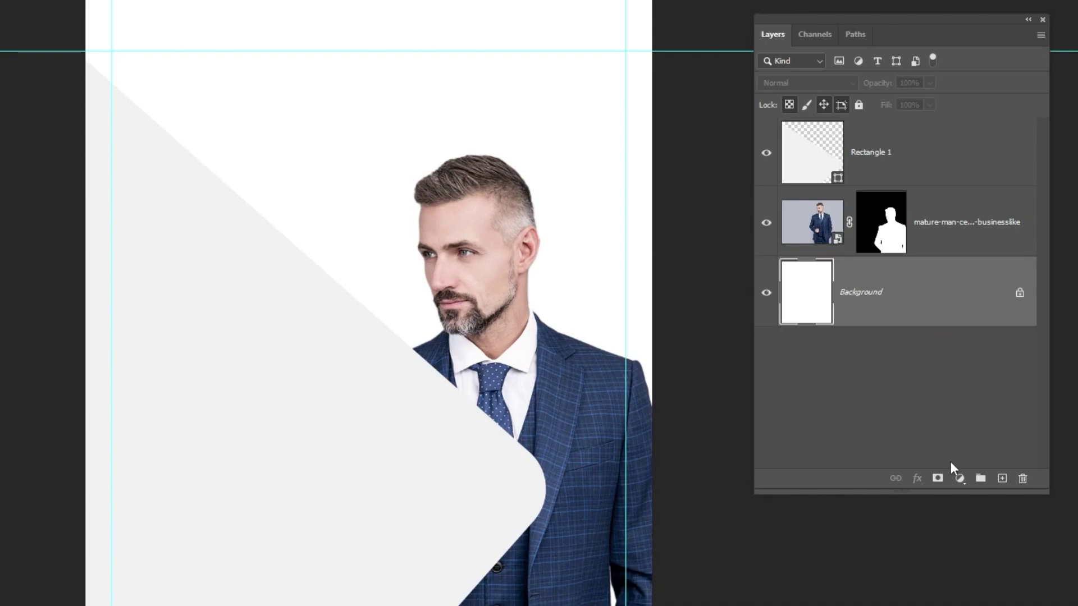
pyautogui.click(959, 479)
pyautogui.click(988, 204)
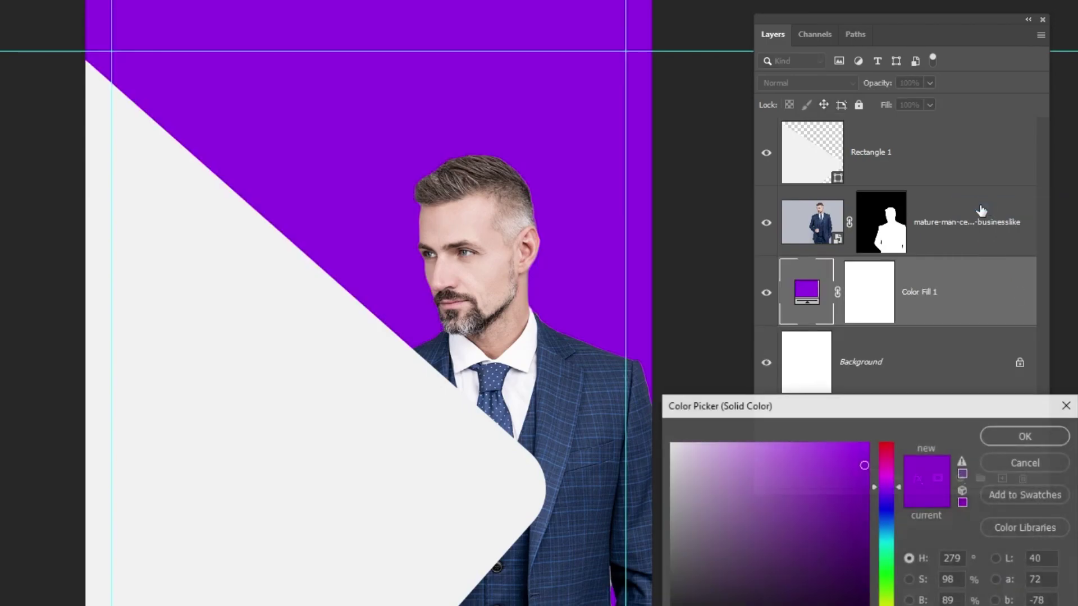
pyautogui.click(460, 407)
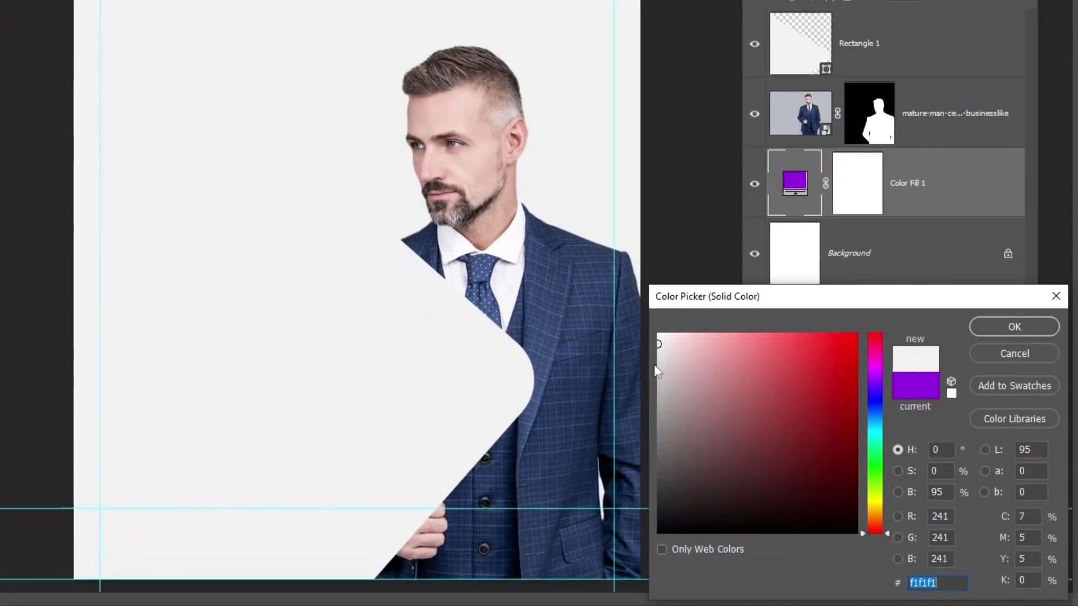
pyautogui.moveTo(659, 343); pyautogui.dragTo(658, 368)
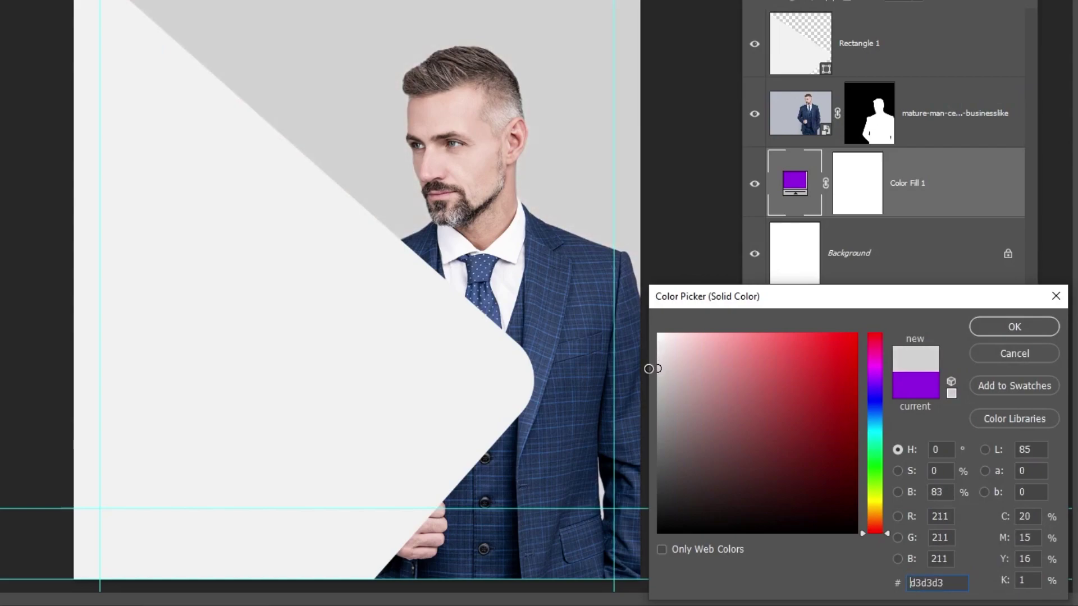
pyautogui.click(995, 325)
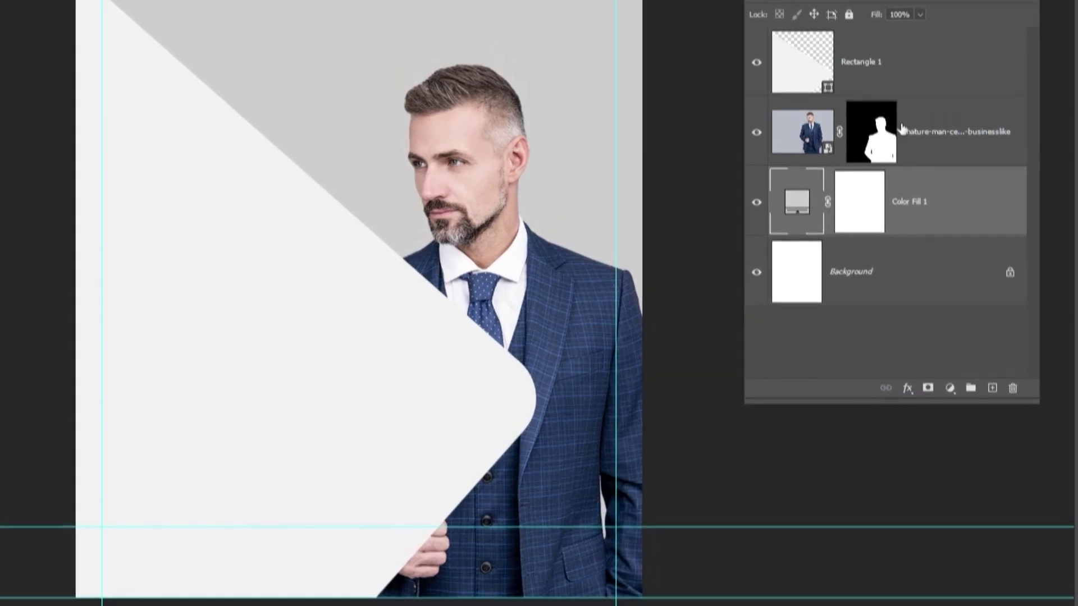
# Change the fill of the large rotated rectangle to white in its shape properties.
pyautogui.click(946, 48)
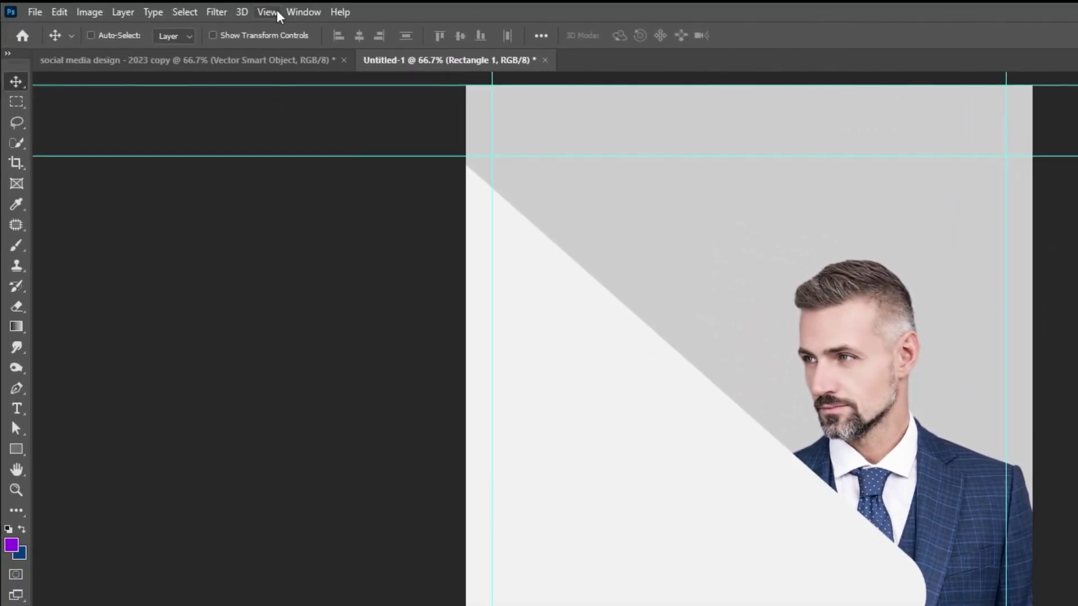
pyautogui.click(304, 11)
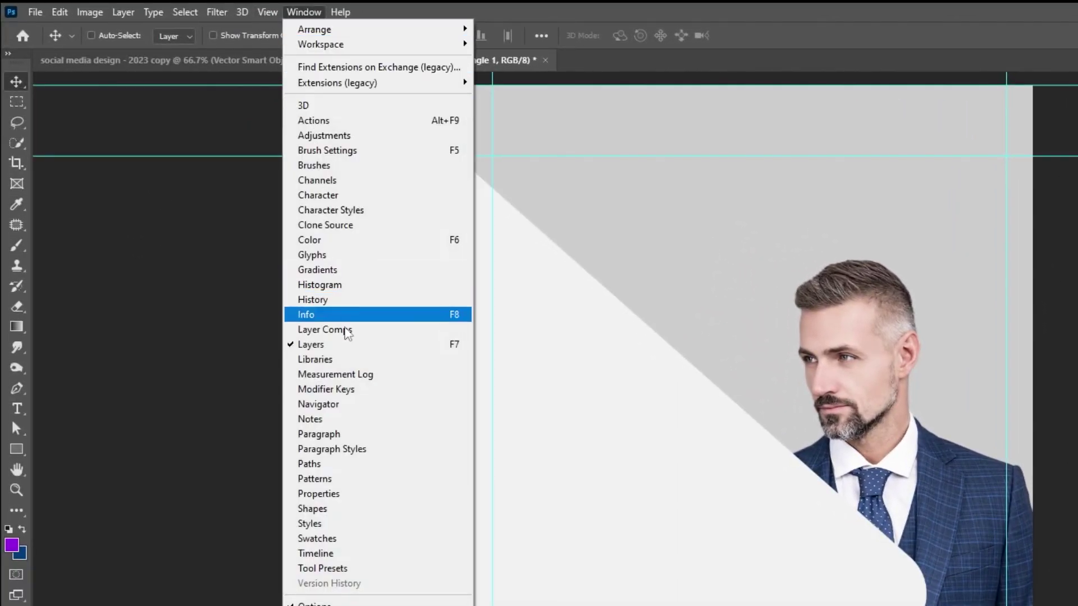
pyautogui.click(319, 435)
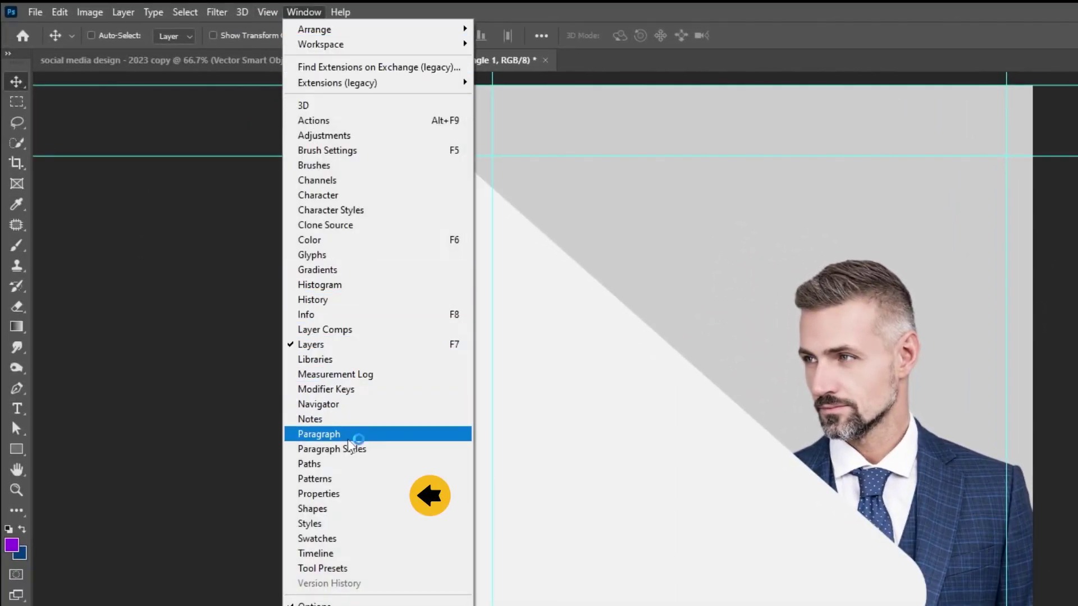
pyautogui.click(348, 494)
pyautogui.click(195, 318)
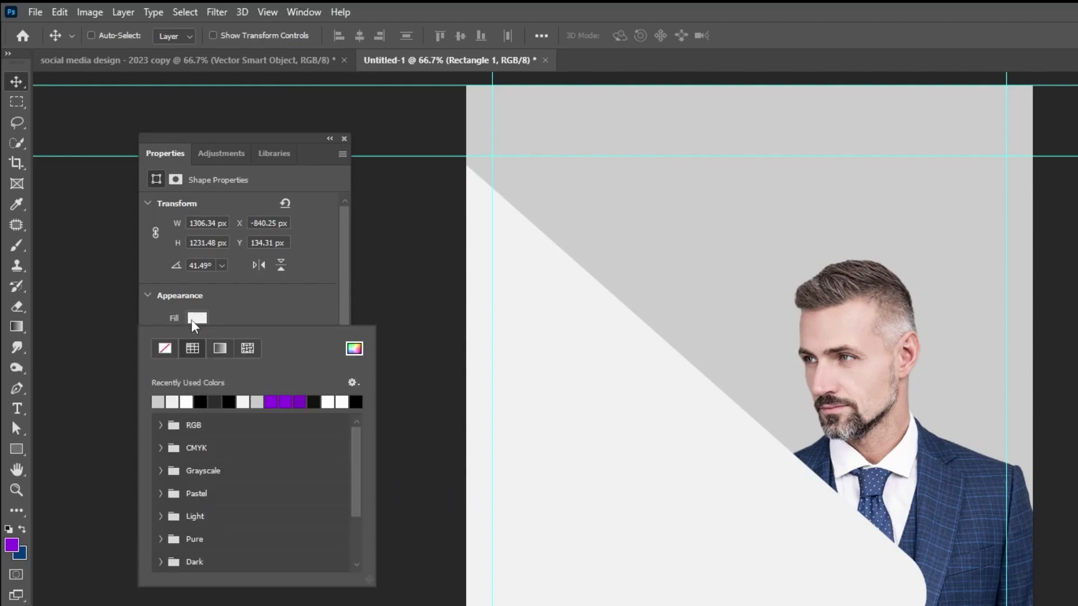
pyautogui.click(187, 400)
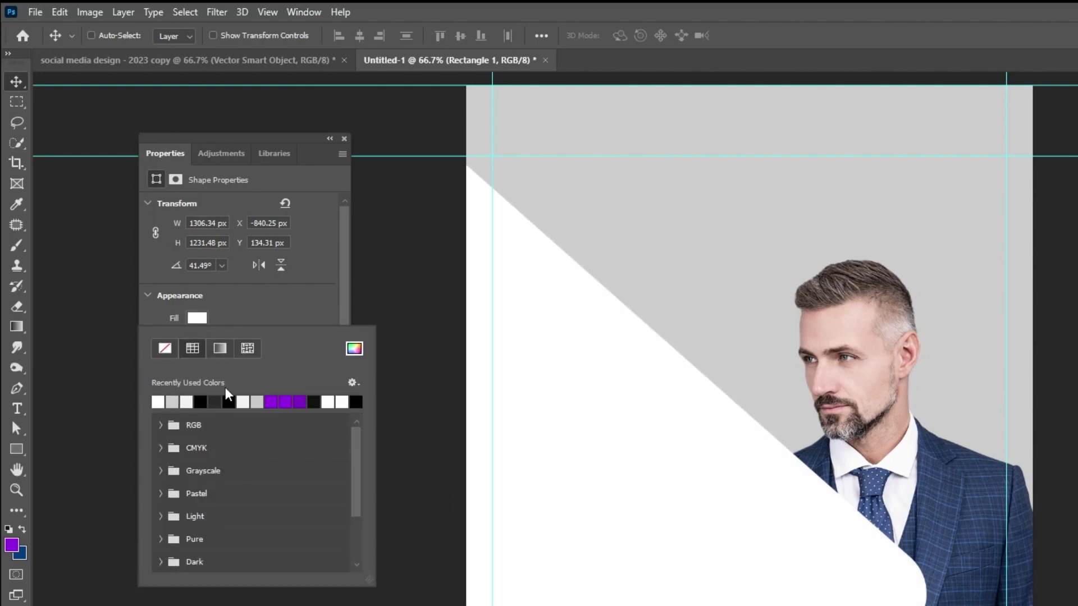
pyautogui.click(324, 272)
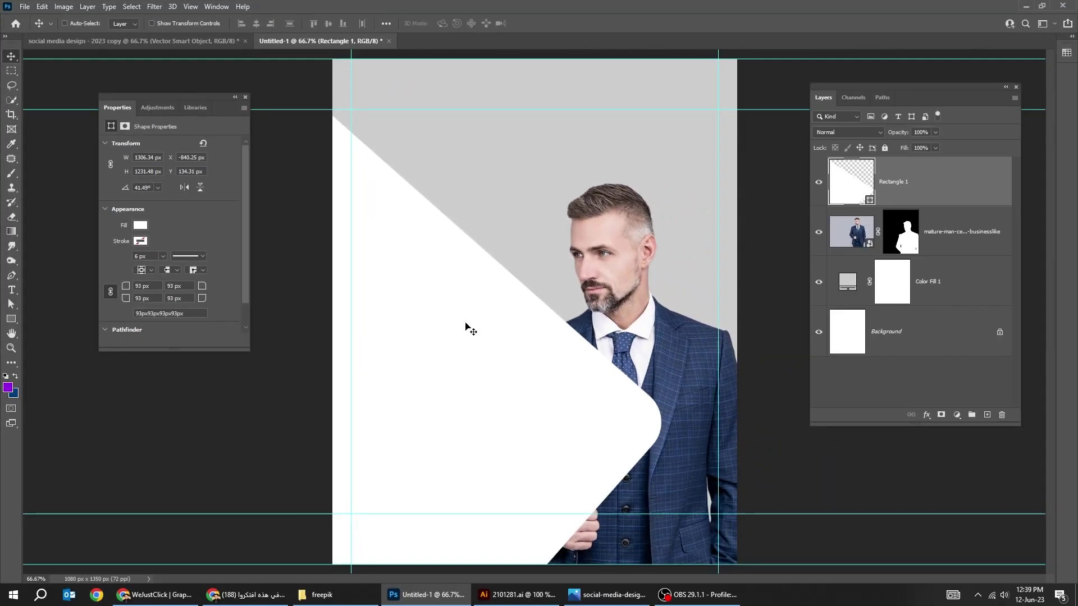
# Give the white rectangle a Multiply drop shadow with 19% opacity, -75° angle, 16 px distance and 40 px size.
pyautogui.click(925, 415)
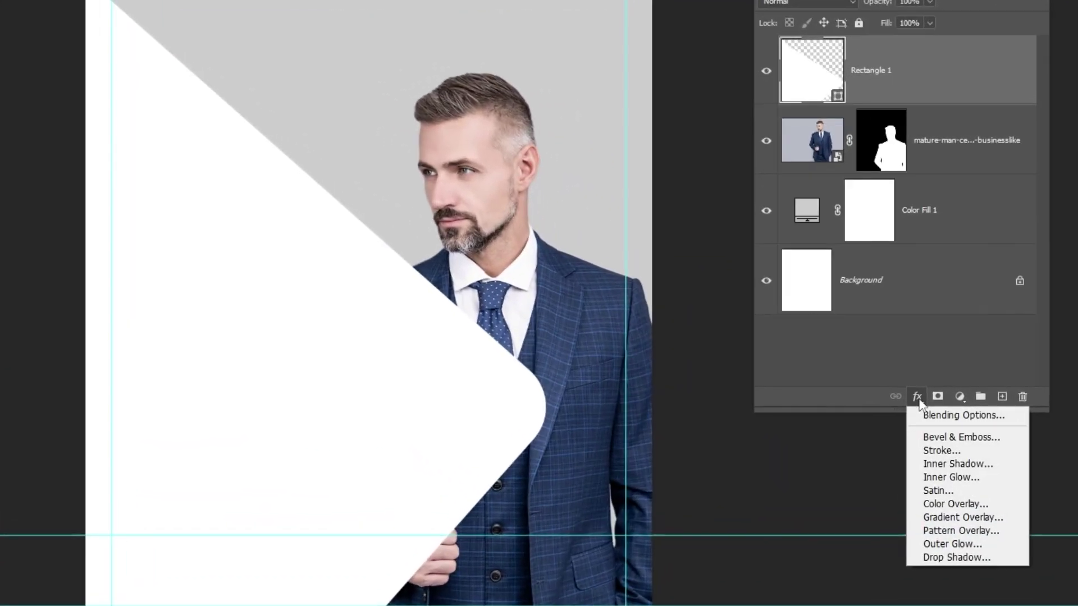
pyautogui.click(974, 557)
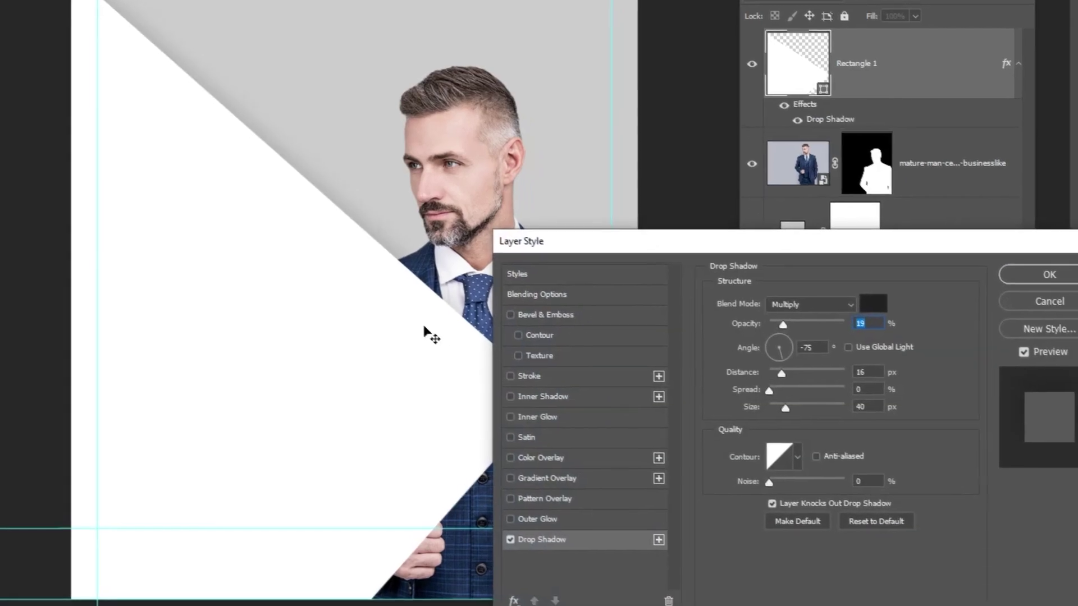
pyautogui.moveTo(826, 247); pyautogui.dragTo(683, 6)
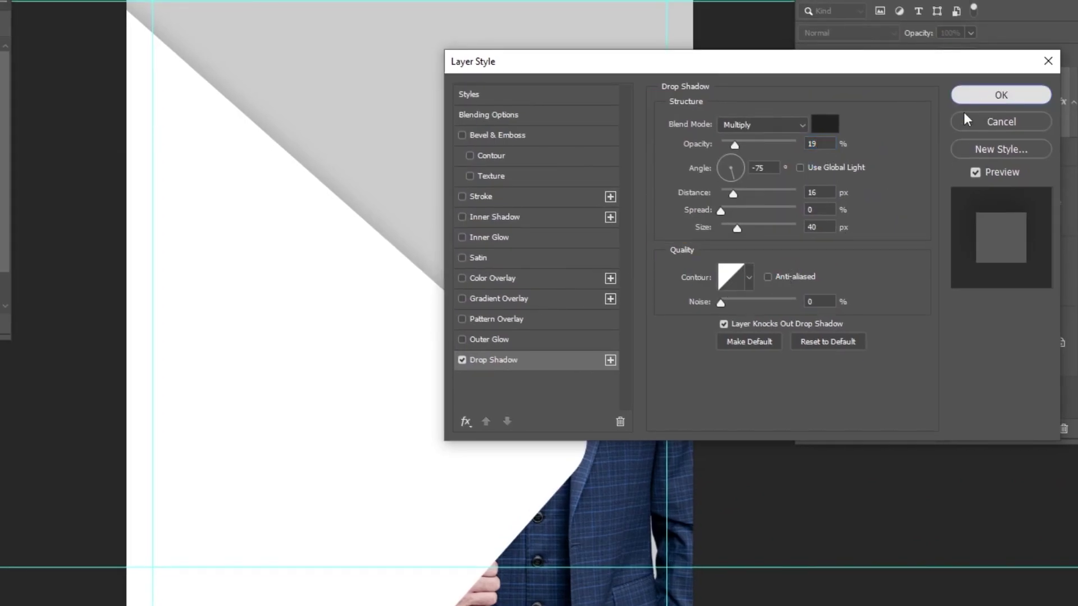
pyautogui.click(978, 97)
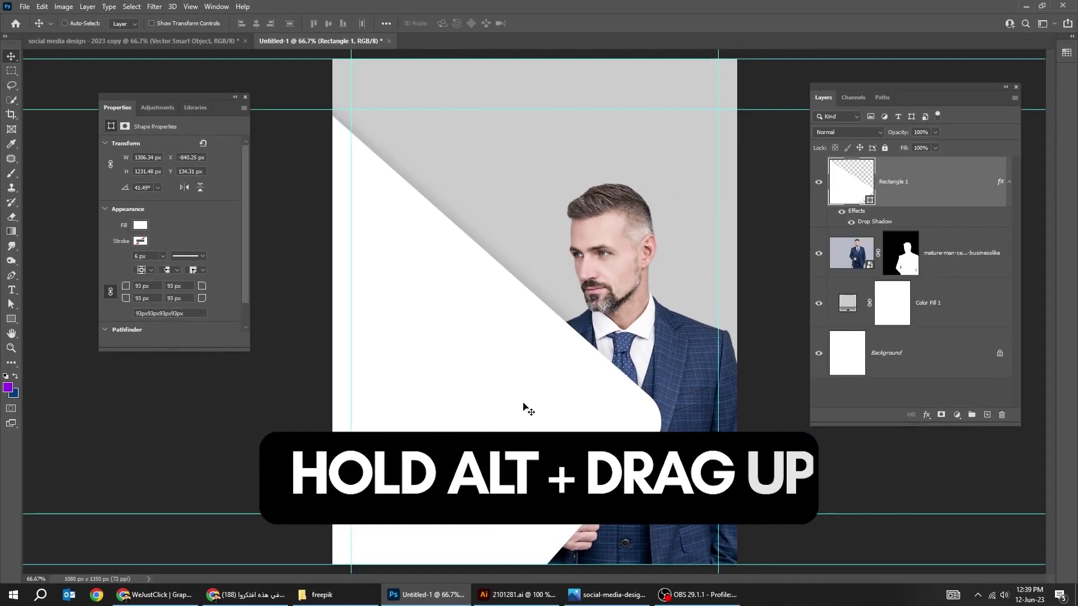
# Duplicate the white rectangle and place the copy over the canvas's upper right, leaving a diagonal grey band between both shapes.
pyautogui.moveTo(479, 418); pyautogui.dragTo(668, 239)
pyautogui.moveTo(546, 345); pyautogui.dragTo(687, 247)
pyautogui.moveTo(599, 322); pyautogui.dragTo(619, 240)
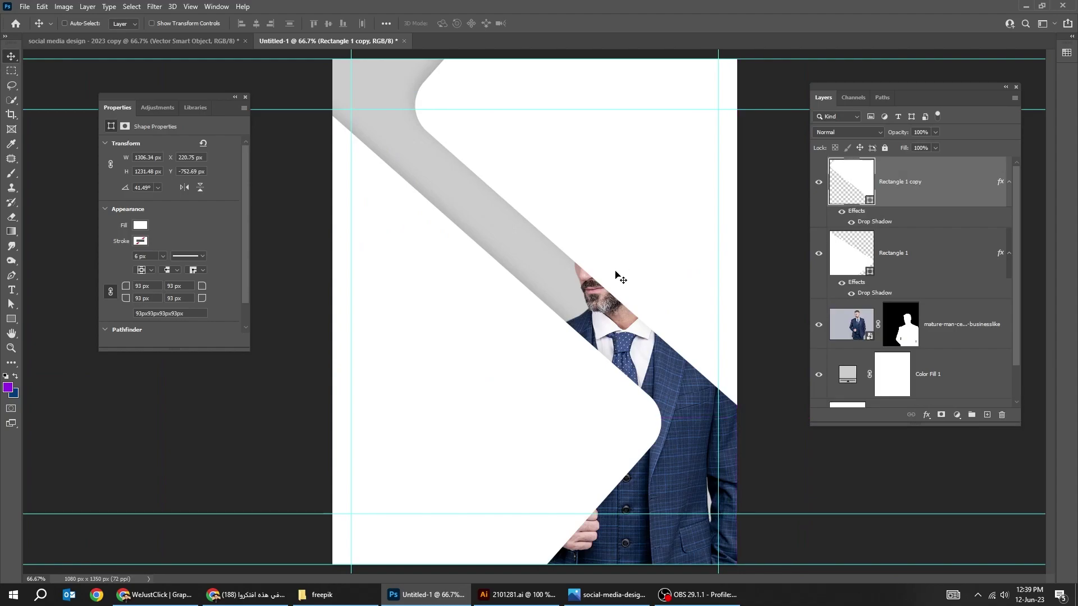
pyautogui.moveTo(667, 296); pyautogui.dragTo(660, 268)
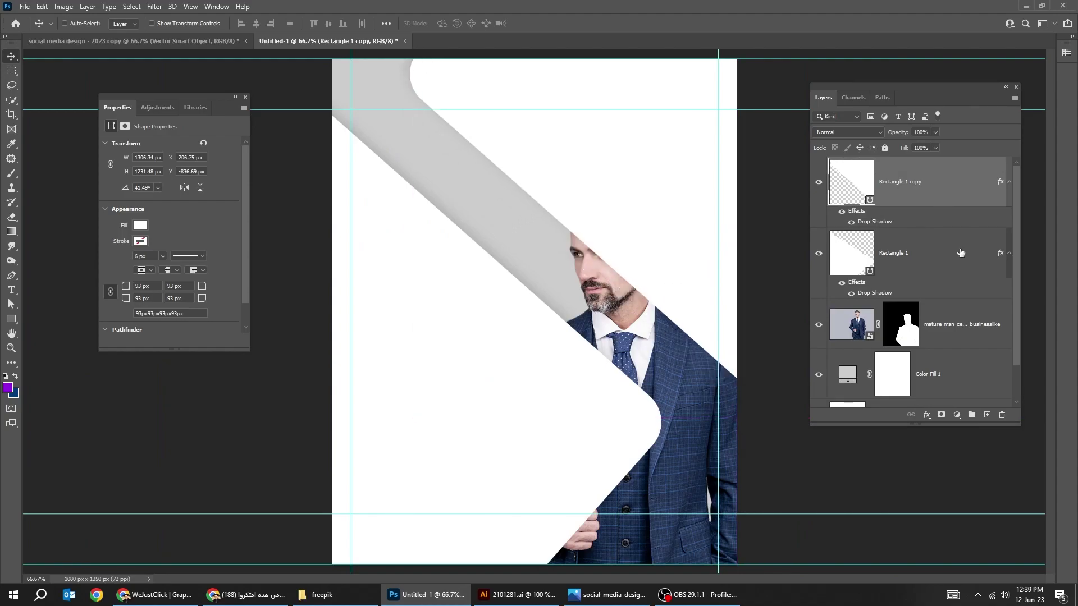
# Move the rectangle copy's layer beneath the man and shift the shape up and left to about X 114, Y -941 px.
pyautogui.click(1008, 254)
pyautogui.click(1009, 182)
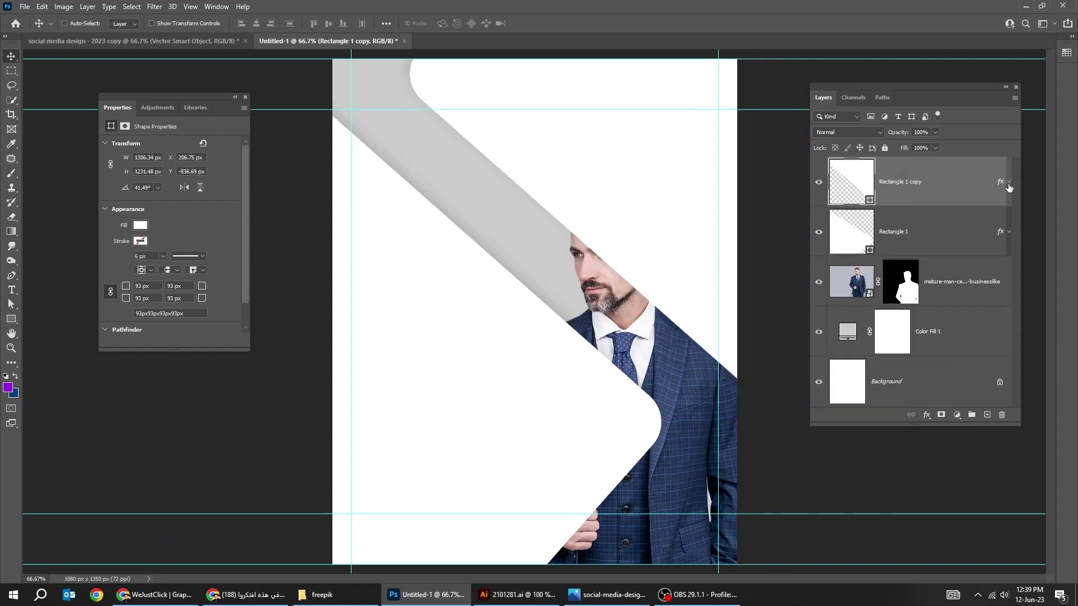
pyautogui.moveTo(949, 201); pyautogui.dragTo(952, 301)
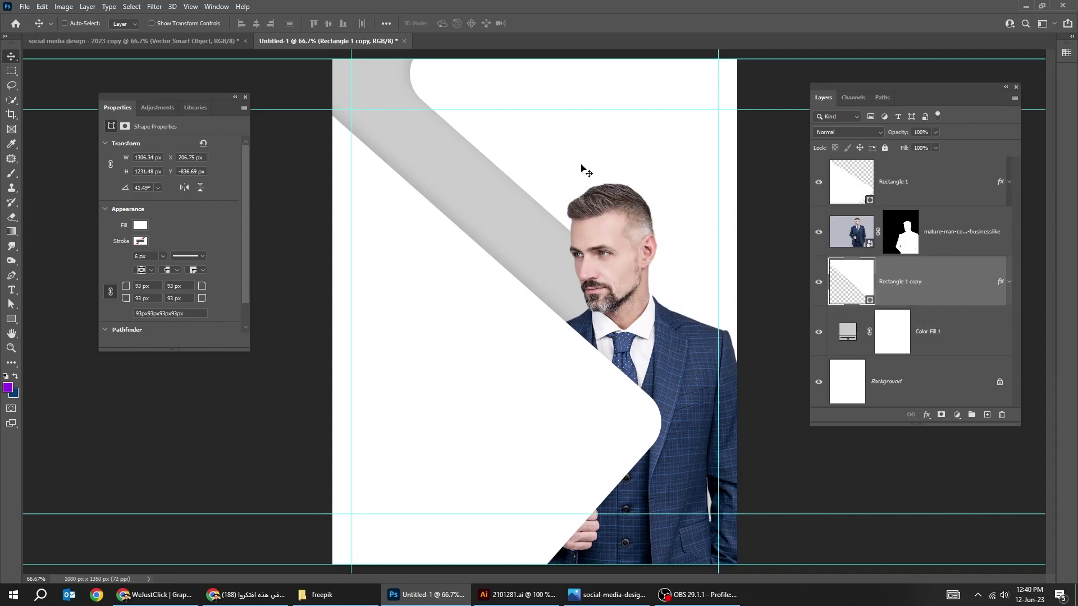
pyautogui.moveTo(581, 166); pyautogui.dragTo(543, 131)
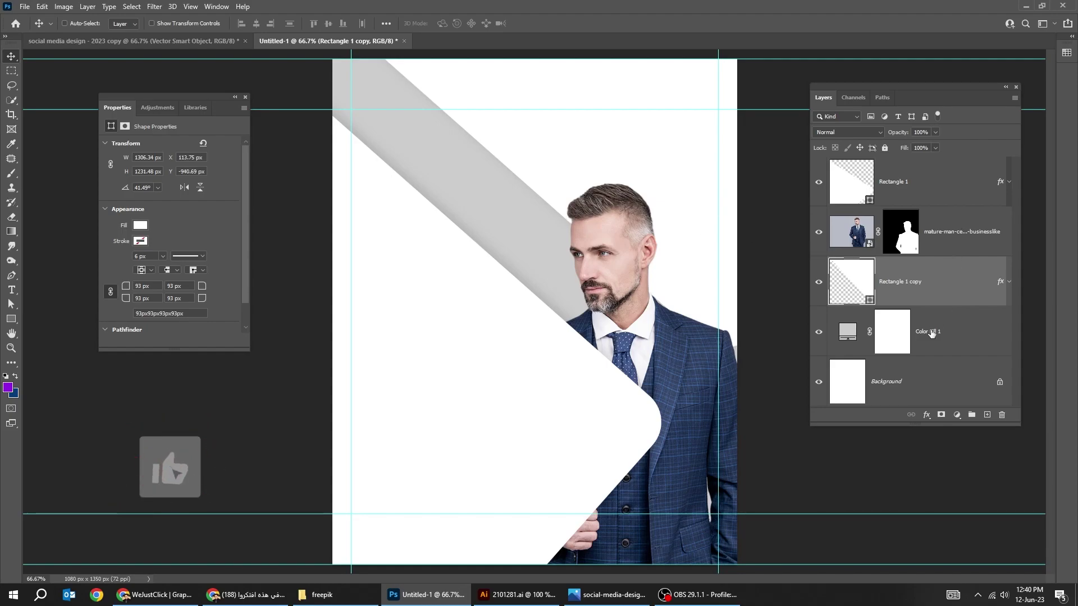
# Recolor the solid color fill layer to the purple foreground color #9305e2.
pyautogui.click(890, 343)
pyautogui.doubleClick(848, 332)
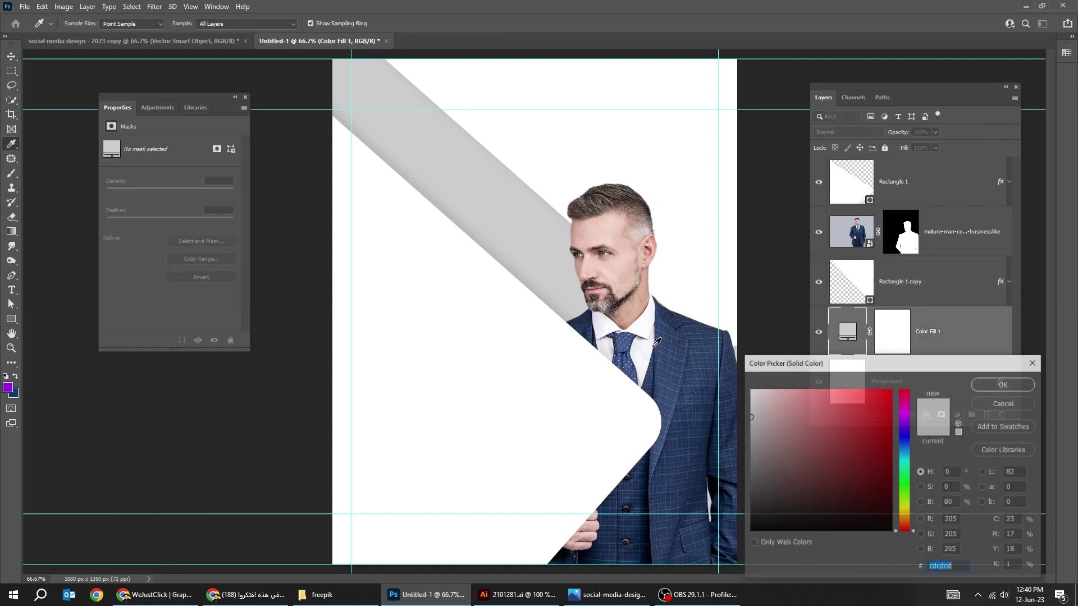
pyautogui.click(9, 386)
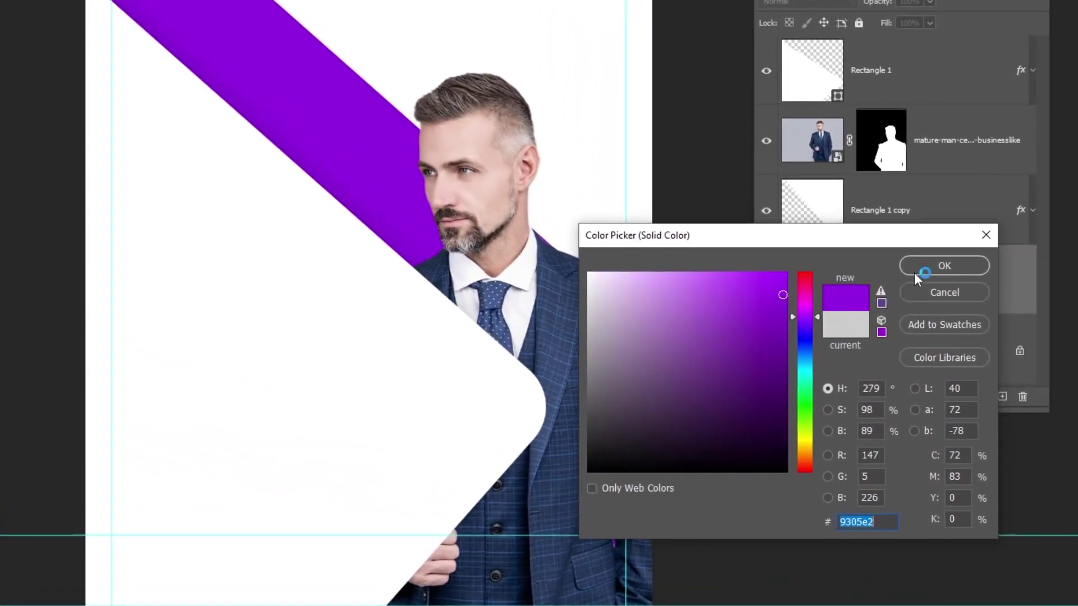
pyautogui.click(914, 273)
# Adjust the rectangle copy's drop shadow to a 17° angle and 29 px distance so it falls on the purple band.
pyautogui.click(945, 225)
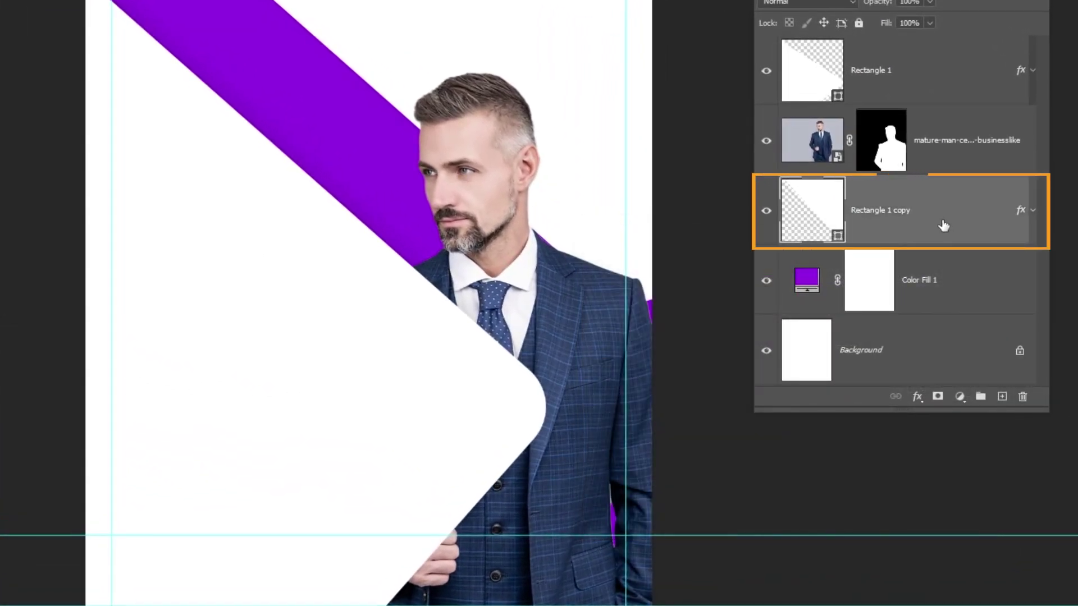
pyautogui.click(1032, 210)
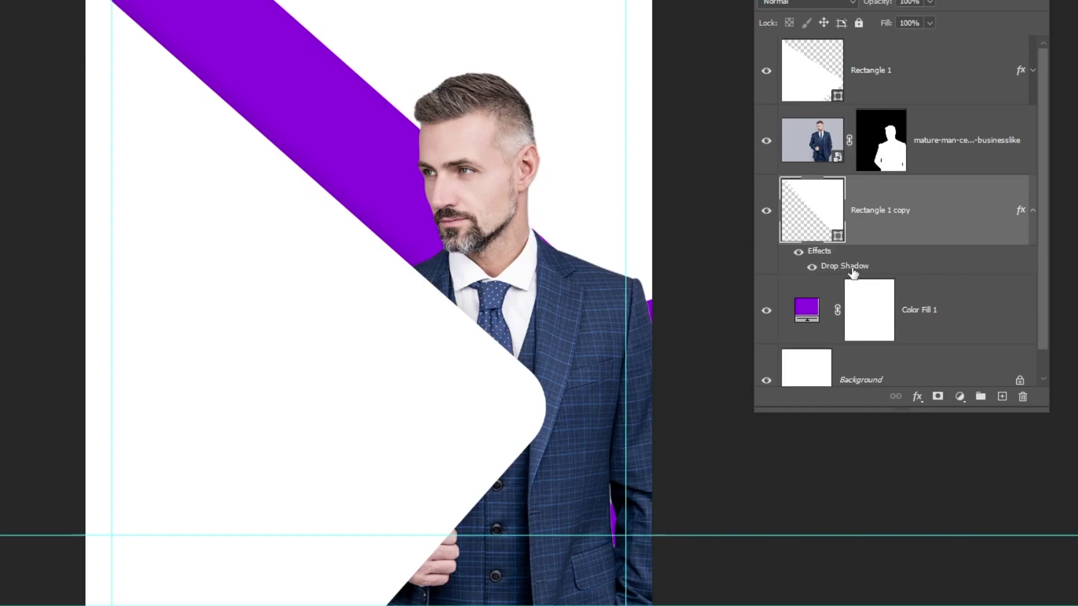
pyautogui.moveTo(492, 39); pyautogui.dragTo(533, 208)
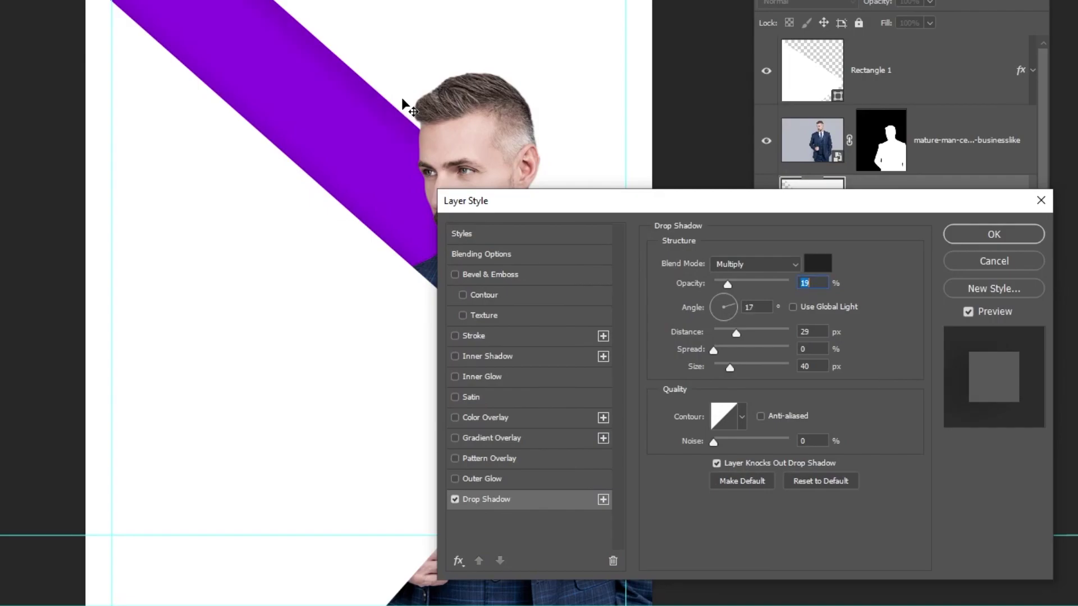
pyautogui.click(991, 236)
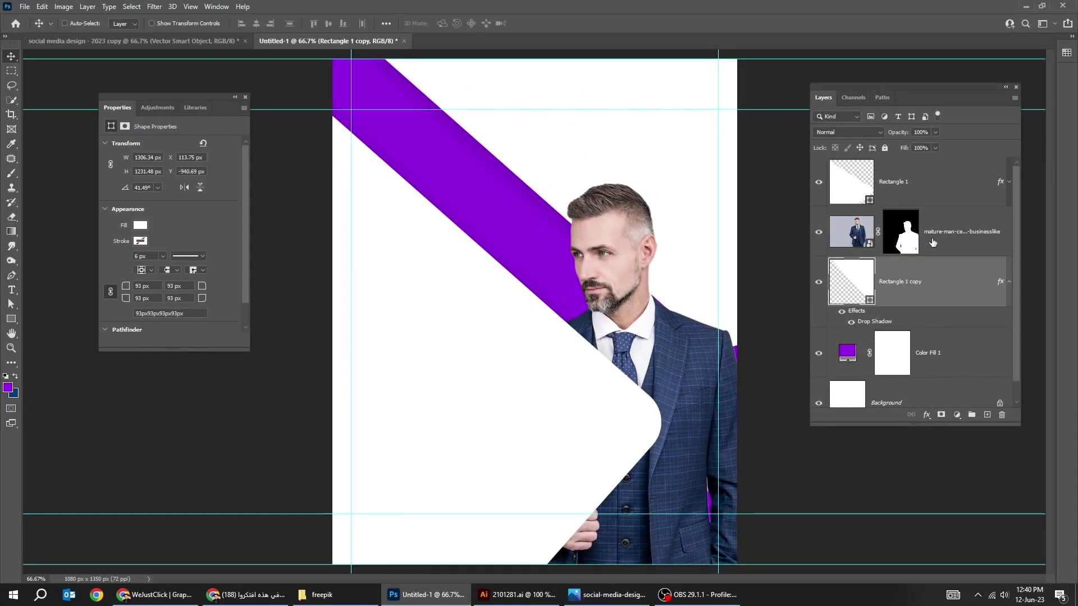
# Add a Multiply drop shadow to the man with 14° angle, 40 px distance, 40 px size and slightly raised opacity.
pyautogui.click(943, 244)
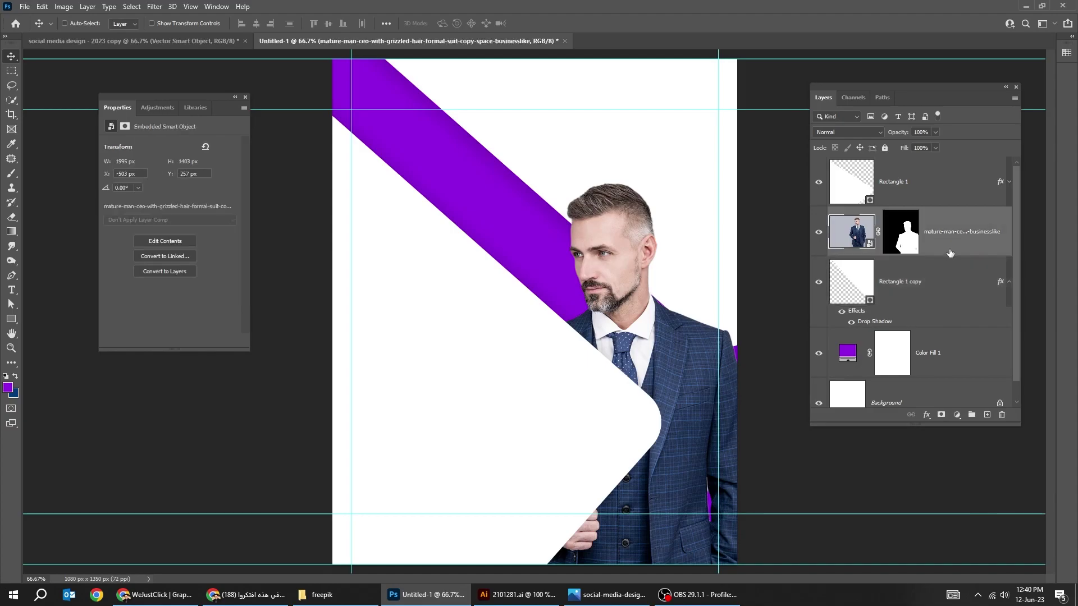
pyautogui.click(926, 414)
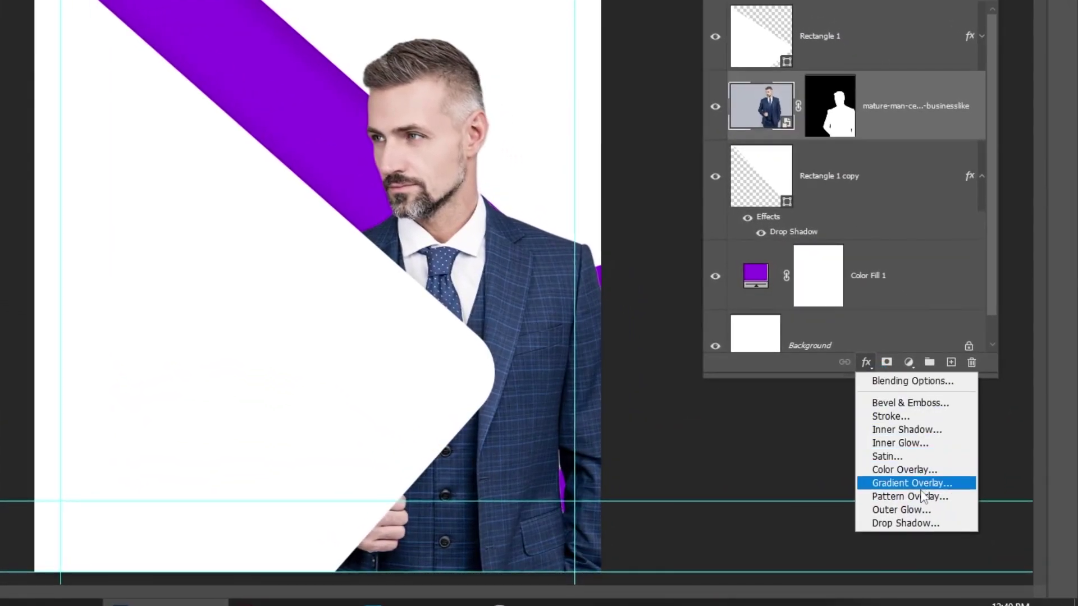
pyautogui.click(921, 523)
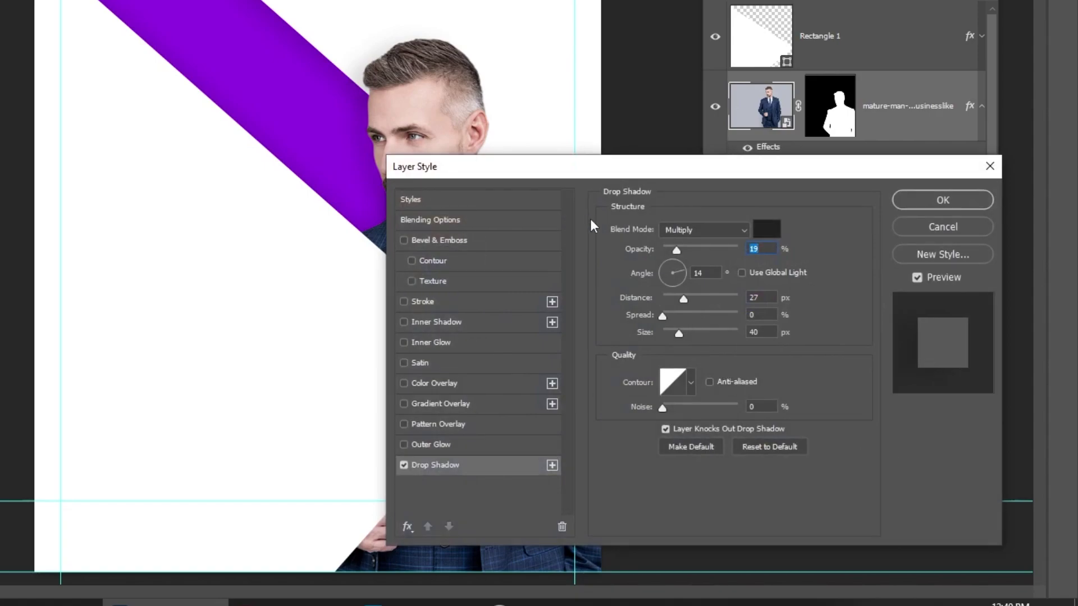
pyautogui.moveTo(558, 171); pyautogui.dragTo(688, 213)
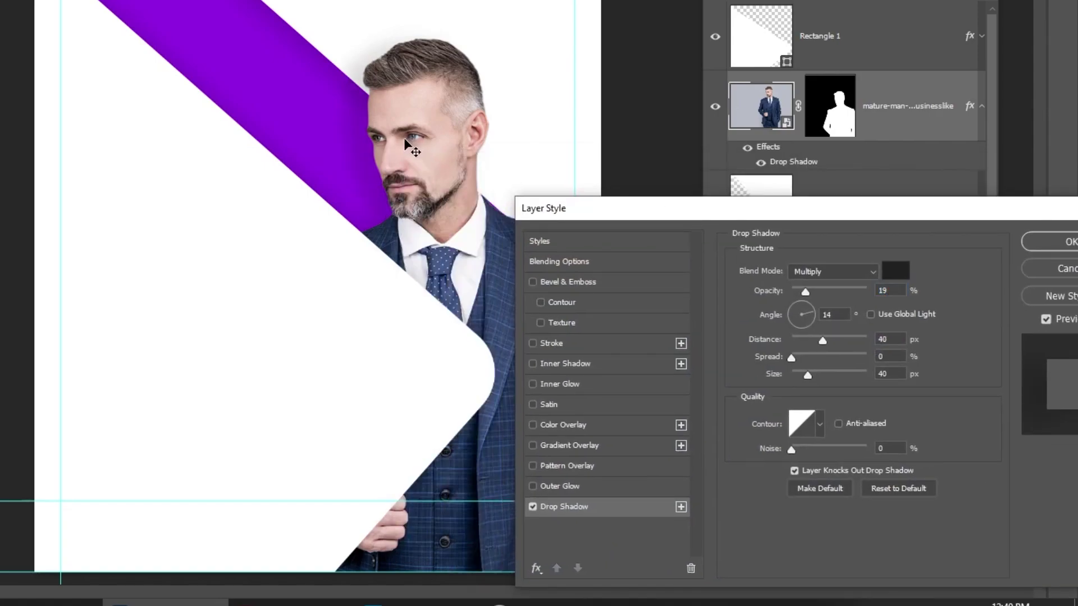
pyautogui.moveTo(622, 214); pyautogui.dragTo(571, 136)
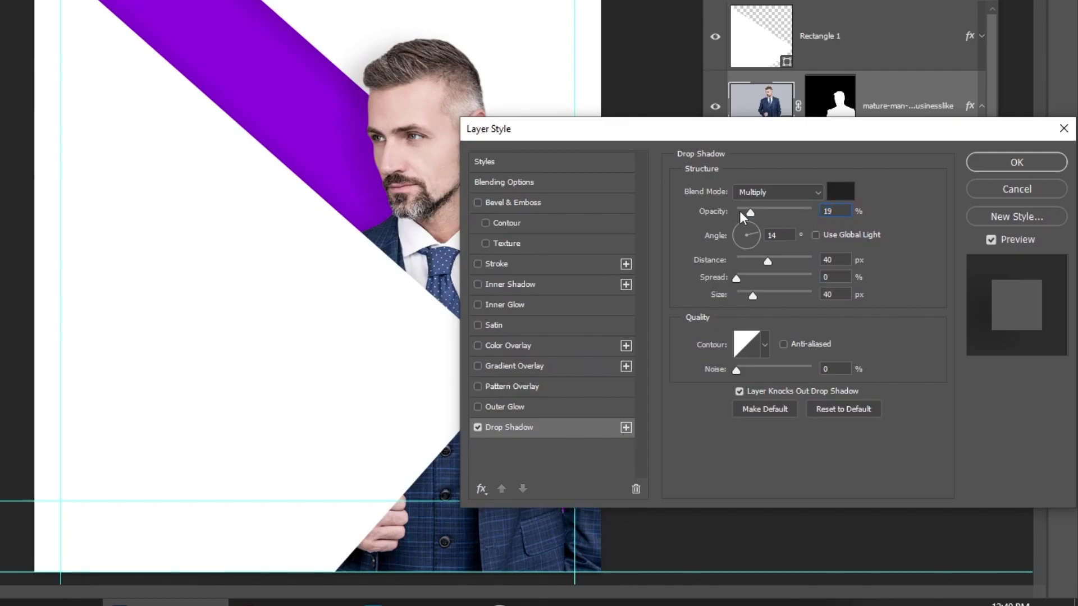
pyautogui.moveTo(751, 211); pyautogui.dragTo(753, 211)
pyautogui.click(988, 162)
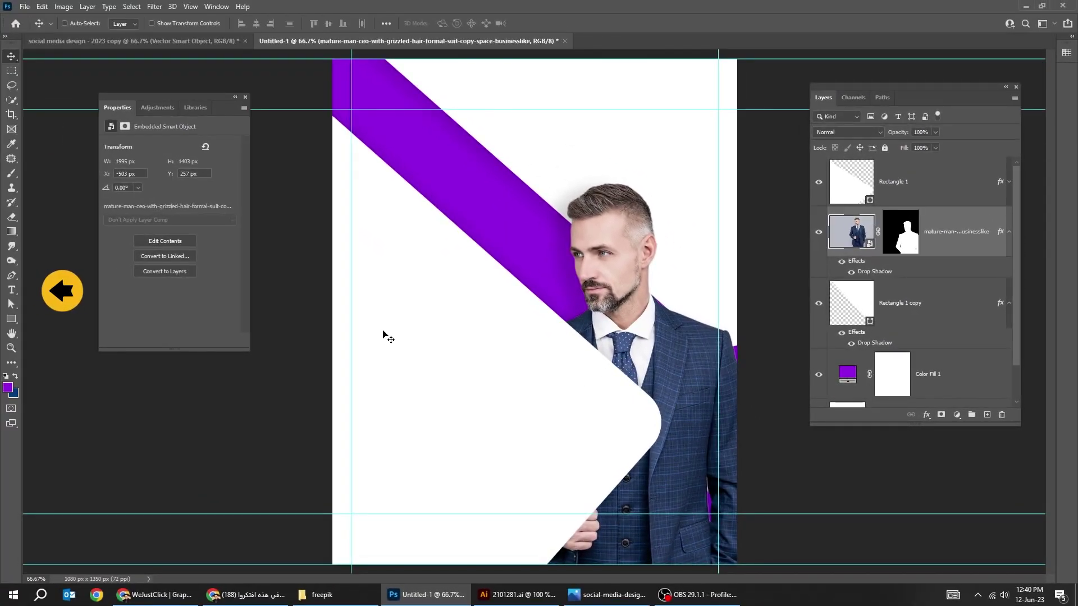
# Add the text "Stra" in Montserrat Medium near the white shape's left edge and enlarge it to about 86 pt.
pyautogui.press('t')
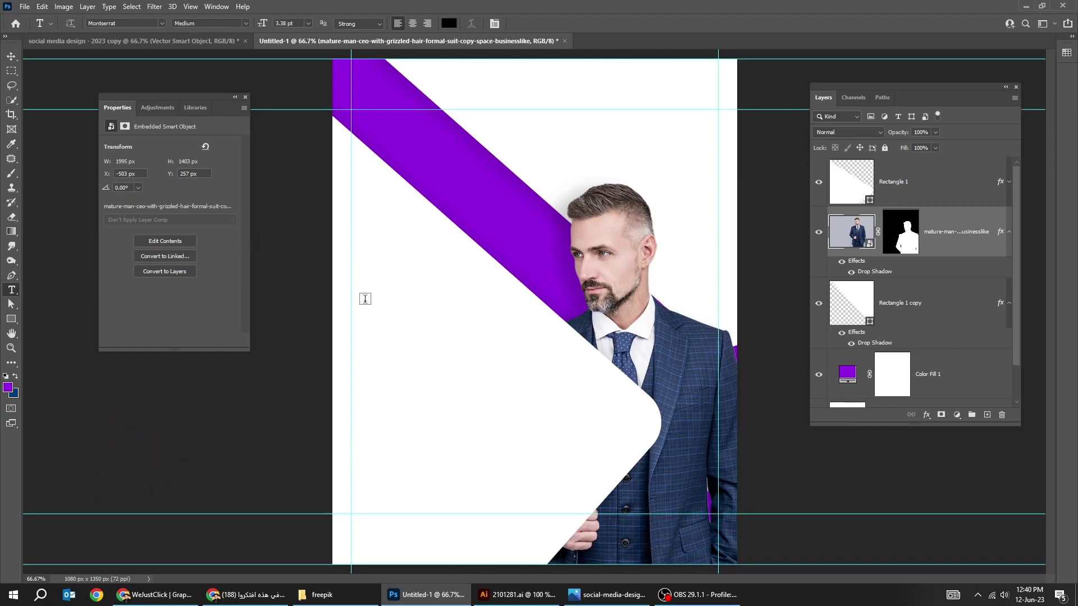
pyautogui.click(365, 335)
pyautogui.write('Stra')
pyautogui.hotkey('ctrl', 't')
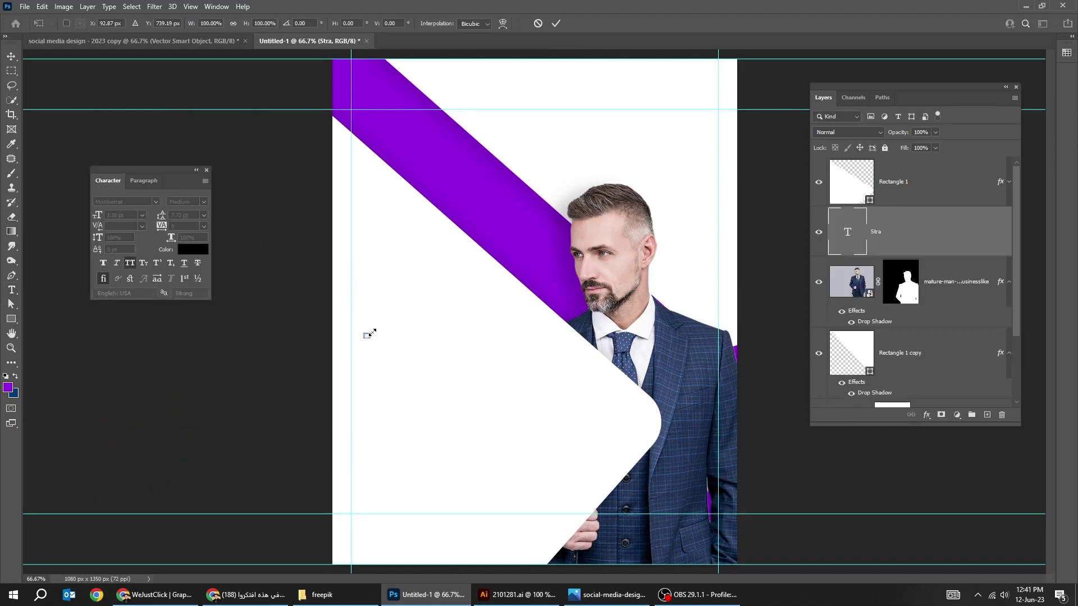
pyautogui.press('Return')
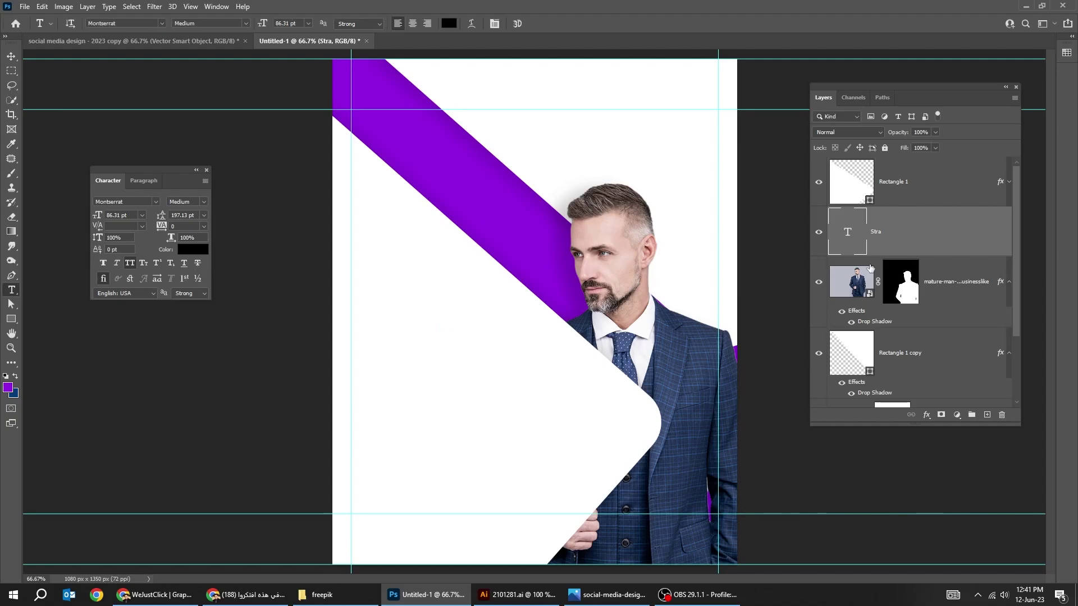
# Bring the "Stra" text above the Rectangle 1 layer and restyle it as Clash Grotesk Medium without all caps.
pyautogui.hotkey('ctrl', ']')
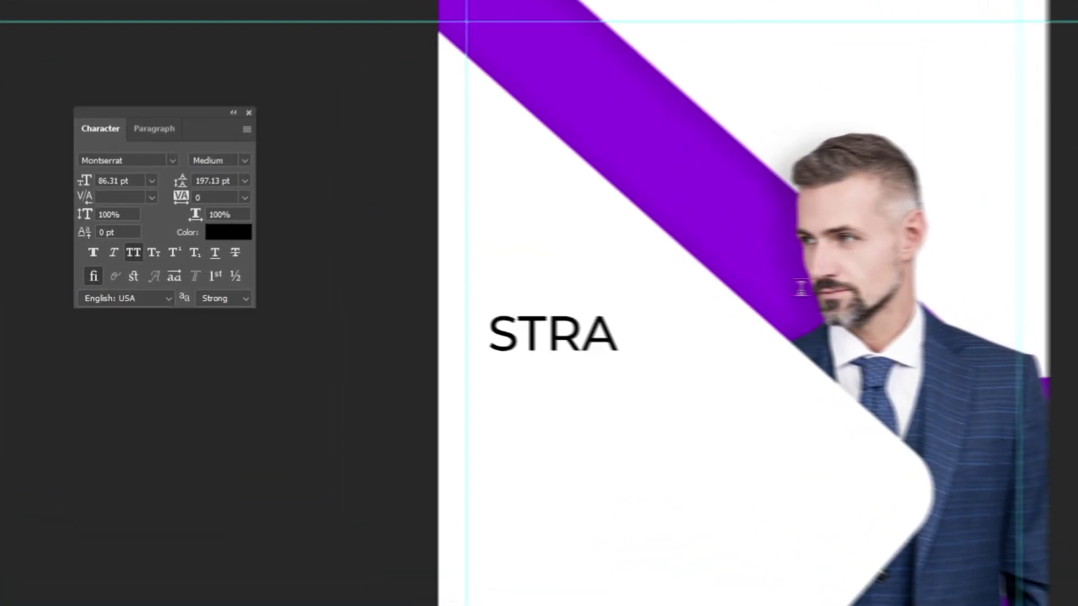
pyautogui.click(135, 248)
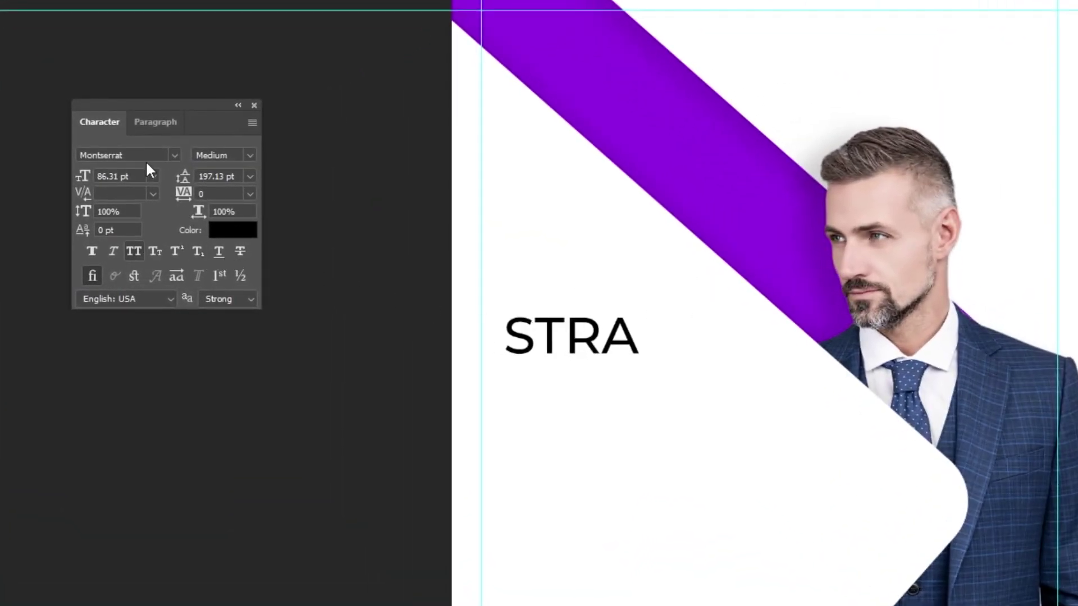
pyautogui.write('clash')
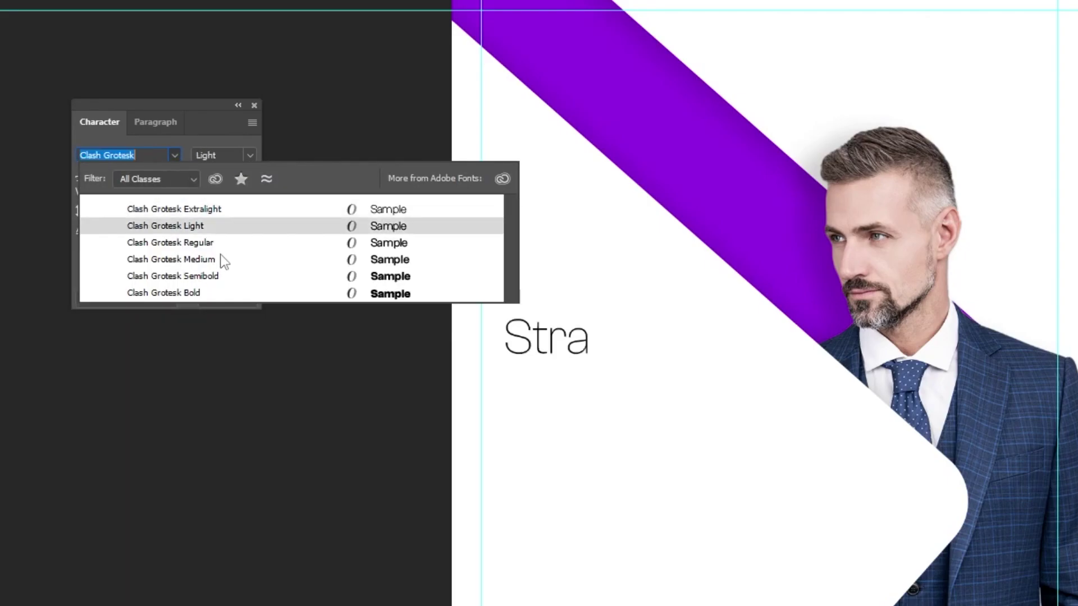
pyautogui.click(220, 265)
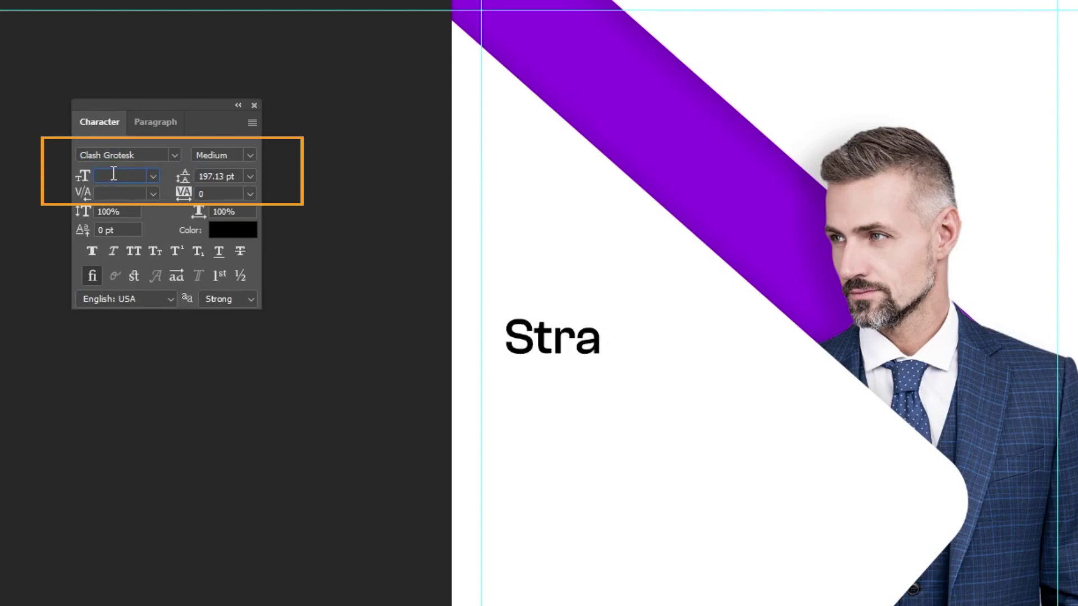
# Set the "Stra" text to 78 pt with 71 pt leading.
pyautogui.moveTo(113, 174); pyautogui.dragTo(34, 160)
pyautogui.write('78')
pyautogui.press('Tab')
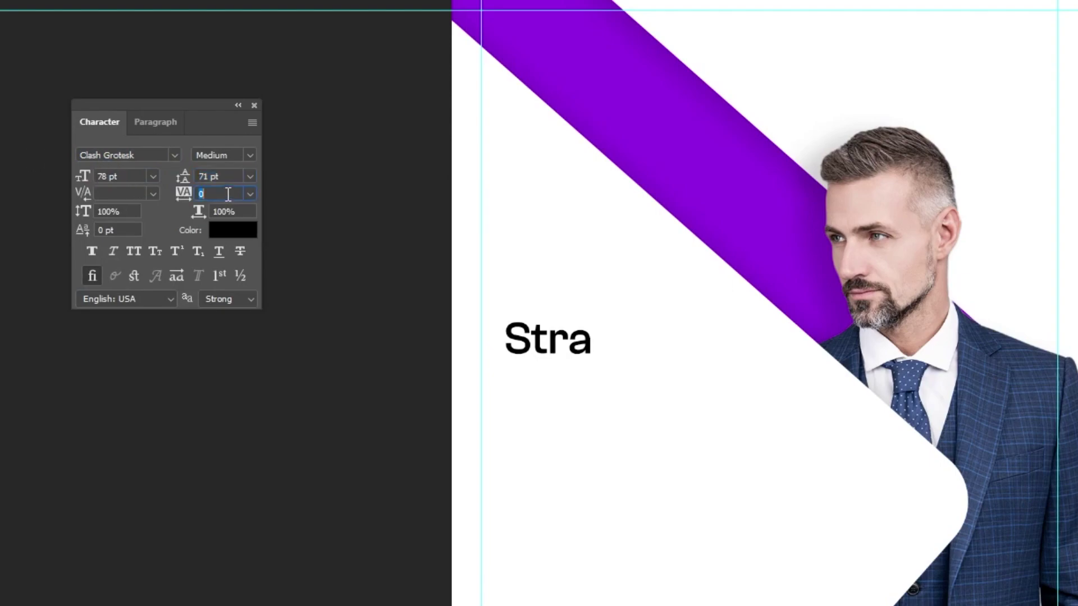
# Complete the headline as "Strategic Management and Leadership" broken over three lines, with one line for "and Leadership".
pyautogui.write('teguic')
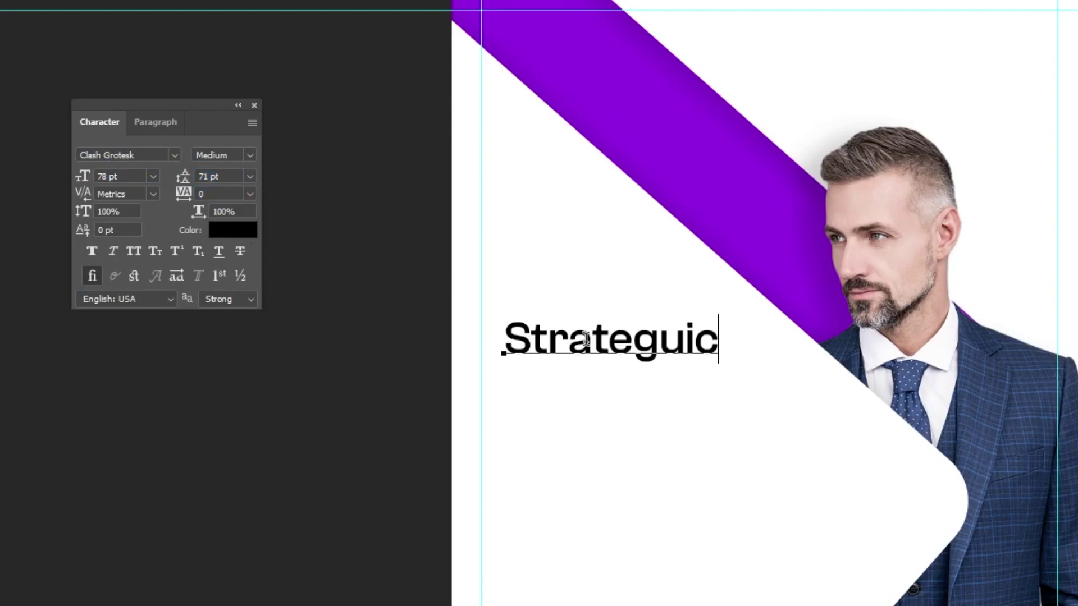
pyautogui.press('BackSpace')
pyautogui.press('BackSpace')
pyautogui.press('BackSpace')
pyautogui.write('Management')
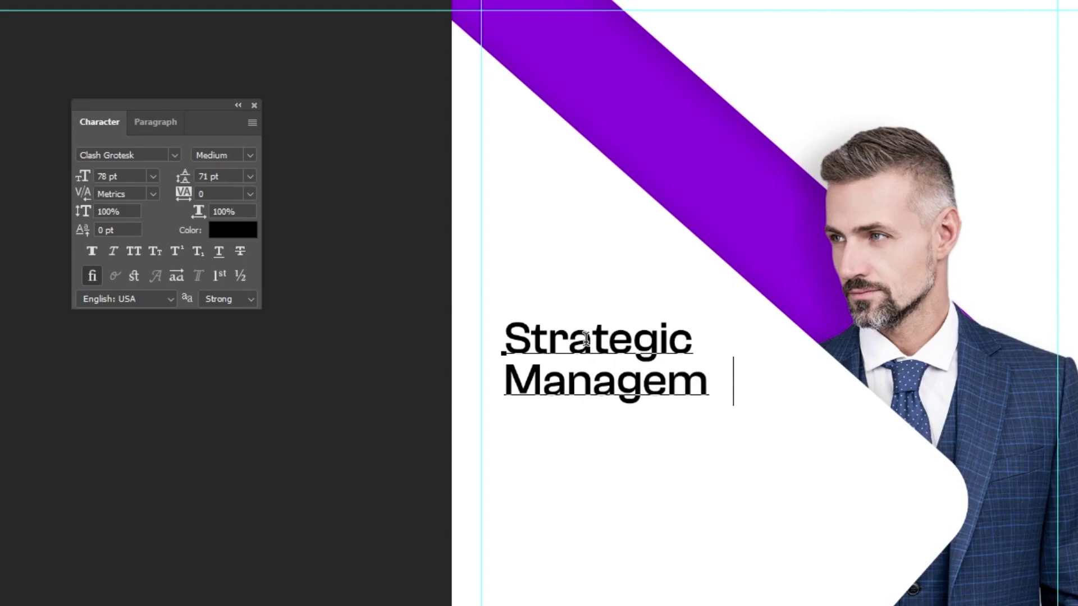
pyautogui.press('Return')
pyautogui.write('and Leadership')
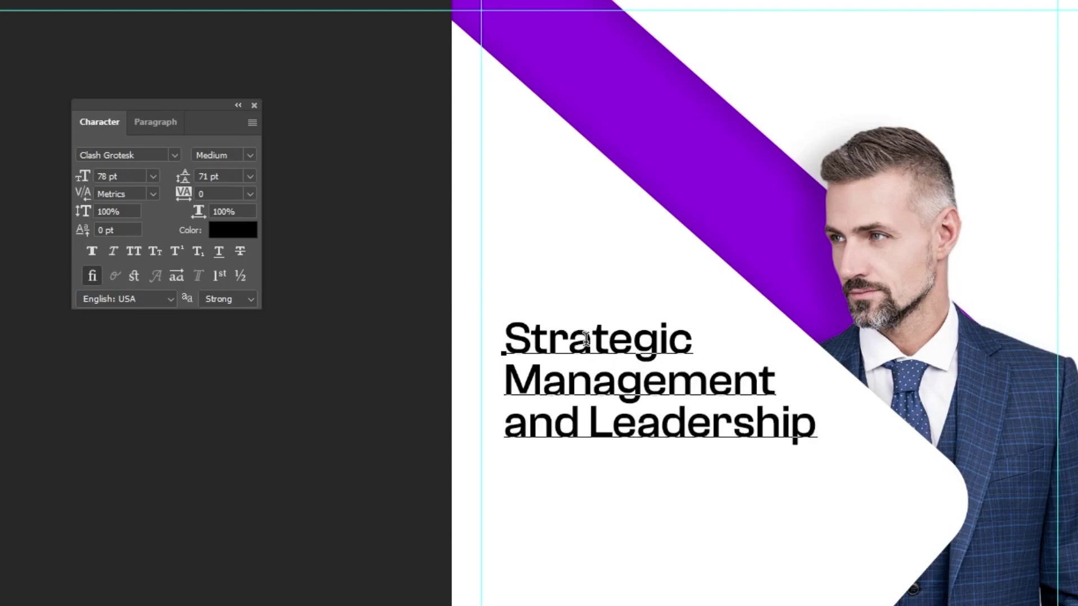
pyautogui.hotkey('ctrl', 'Return')
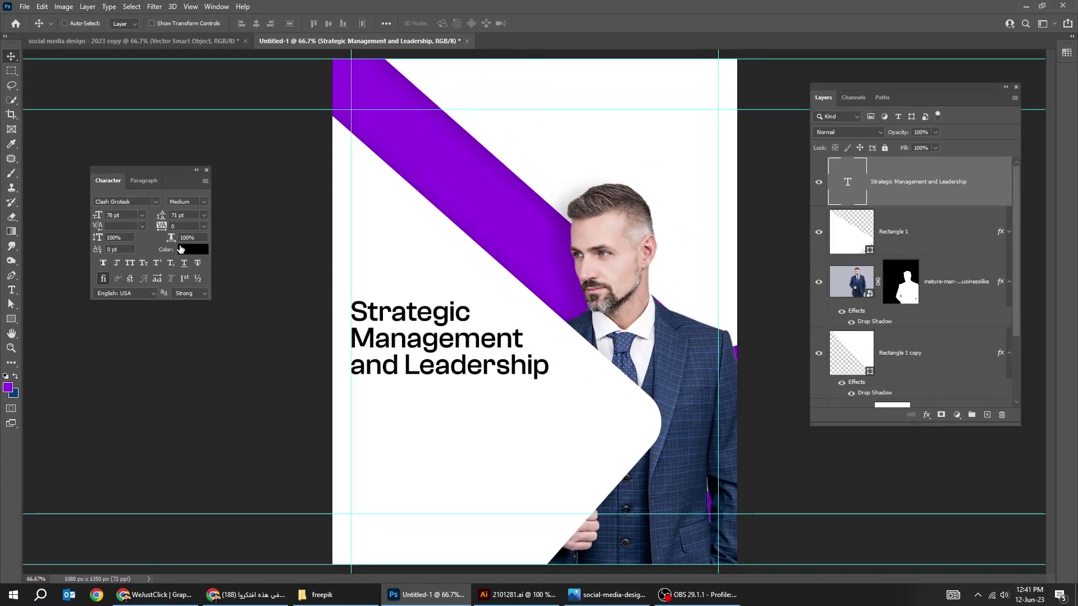
# Recolor the headline text with the purple foreground color #9305e2.
pyautogui.click(180, 249)
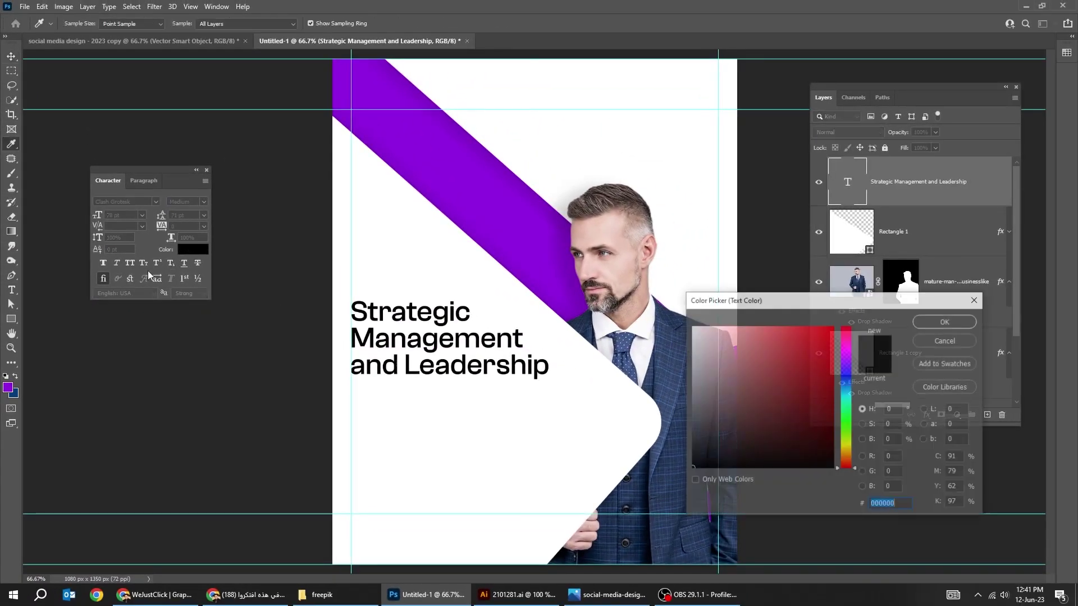
pyautogui.click(8, 387)
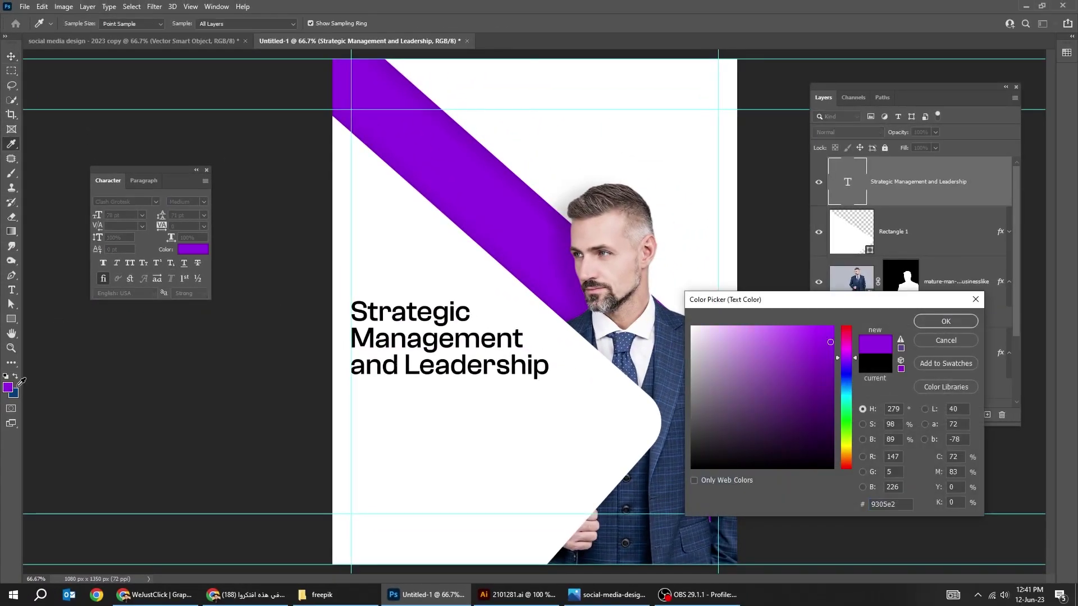
pyautogui.click(933, 321)
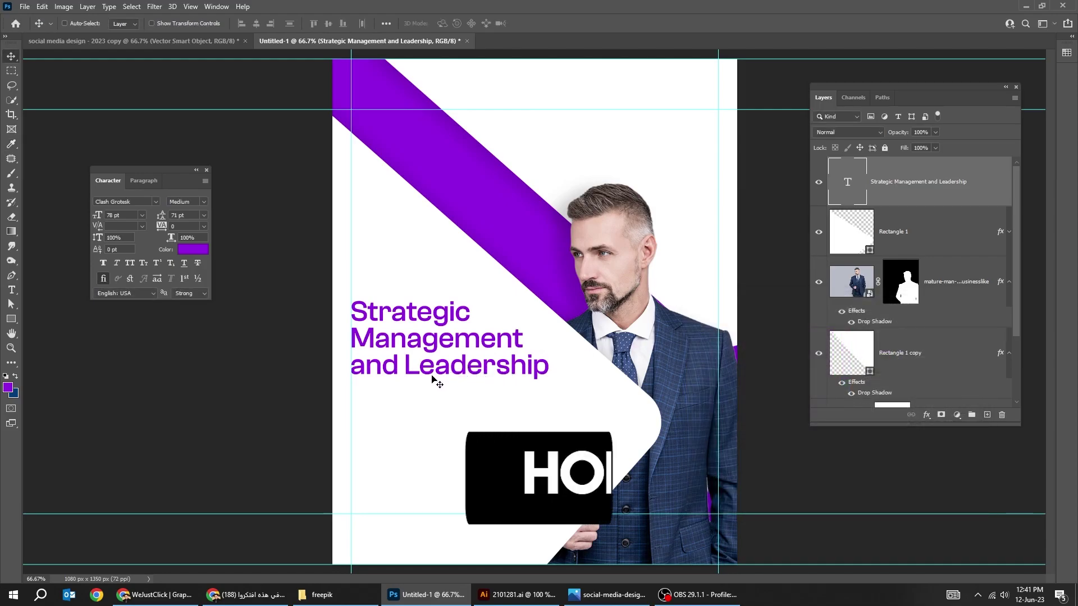
# Duplicate the headline straight below the original and recolor the copy black.
pyautogui.press('alt')
pyautogui.moveTo(438, 375); pyautogui.dragTo(438, 472)
pyautogui.click(199, 253)
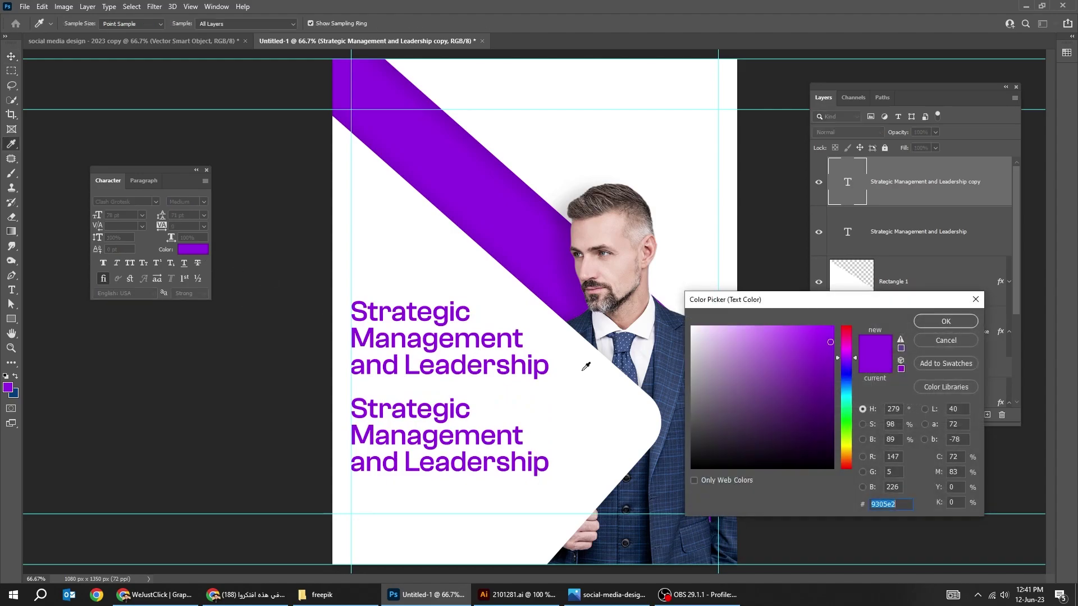
pyautogui.moveTo(752, 426); pyautogui.dragTo(692, 467)
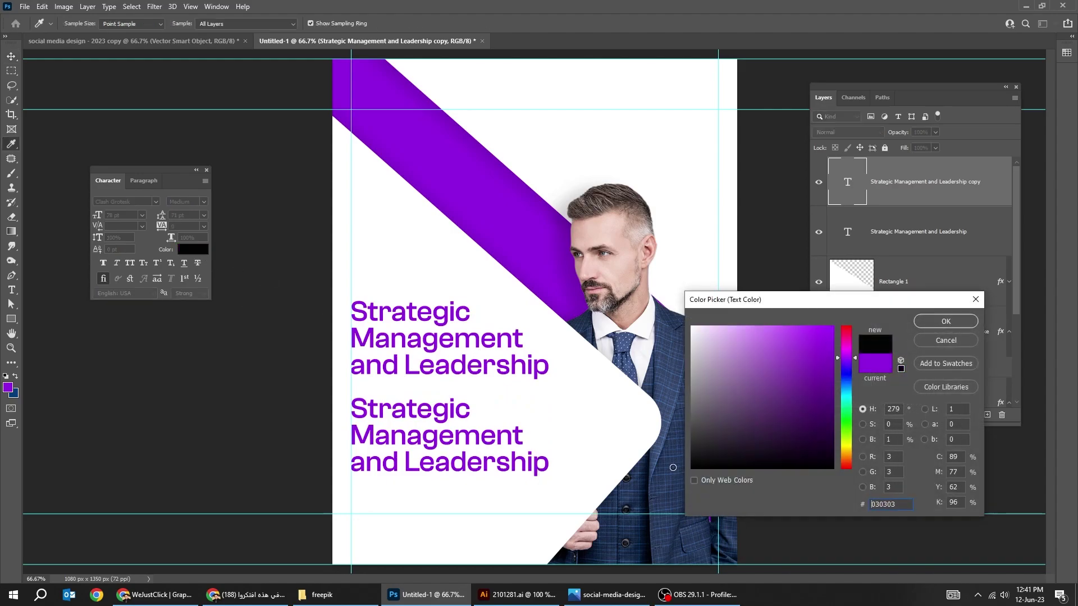
pyautogui.click(921, 321)
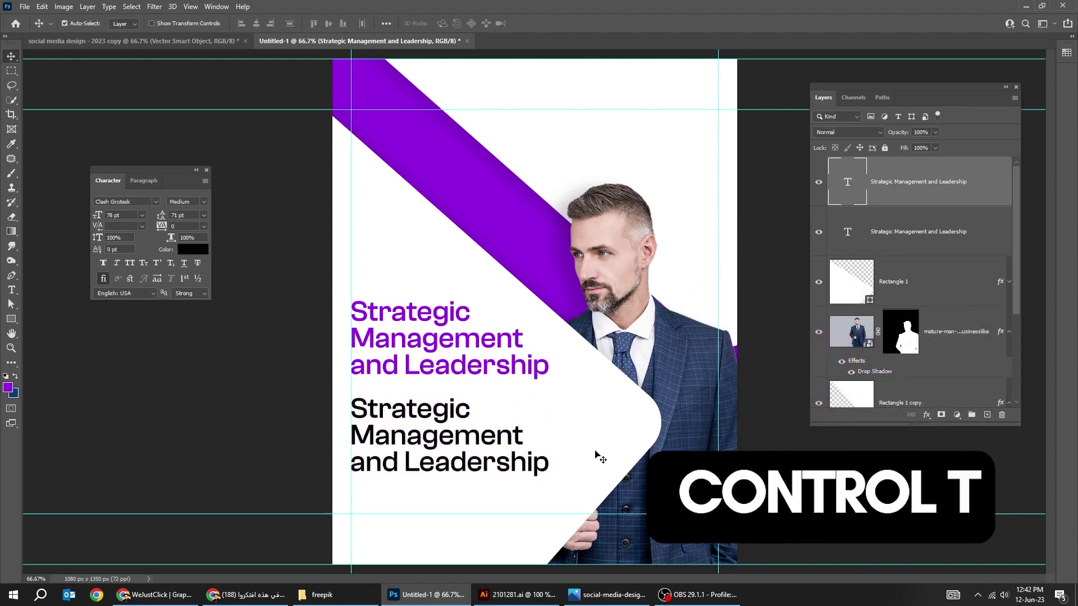
# Scale the black headline copy down to about 55 pt and replace its text with "Pathway to Masters in Business Administration" on two lines.
pyautogui.hotkey('ctrl', 't')
pyautogui.moveTo(549, 476); pyautogui.dragTo(493, 446)
pyautogui.press('Return')
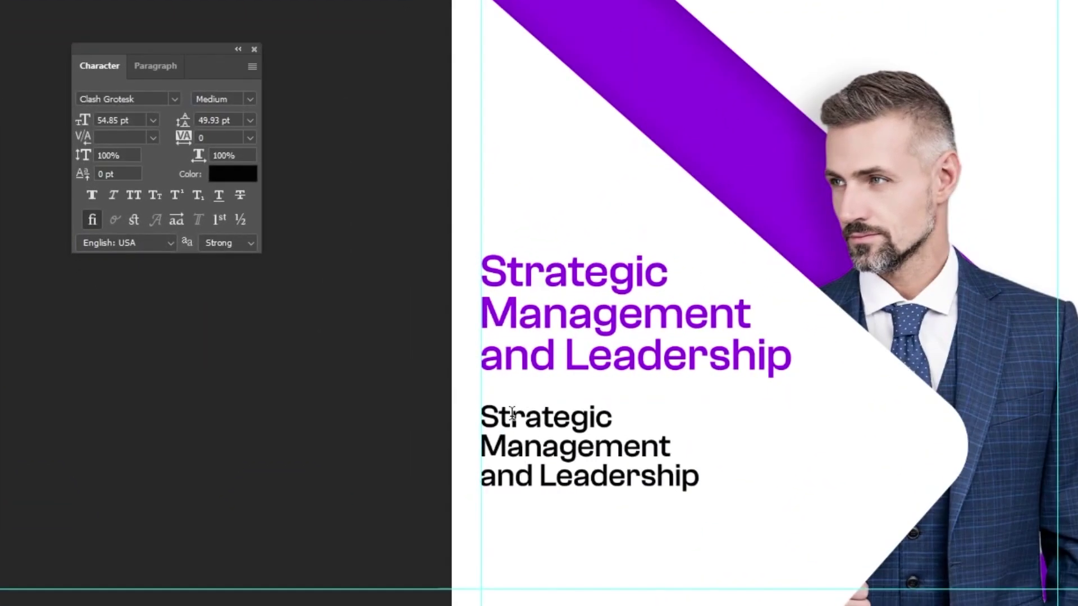
pyautogui.doubleClick(389, 408)
pyautogui.write('Pathway to Masters in')
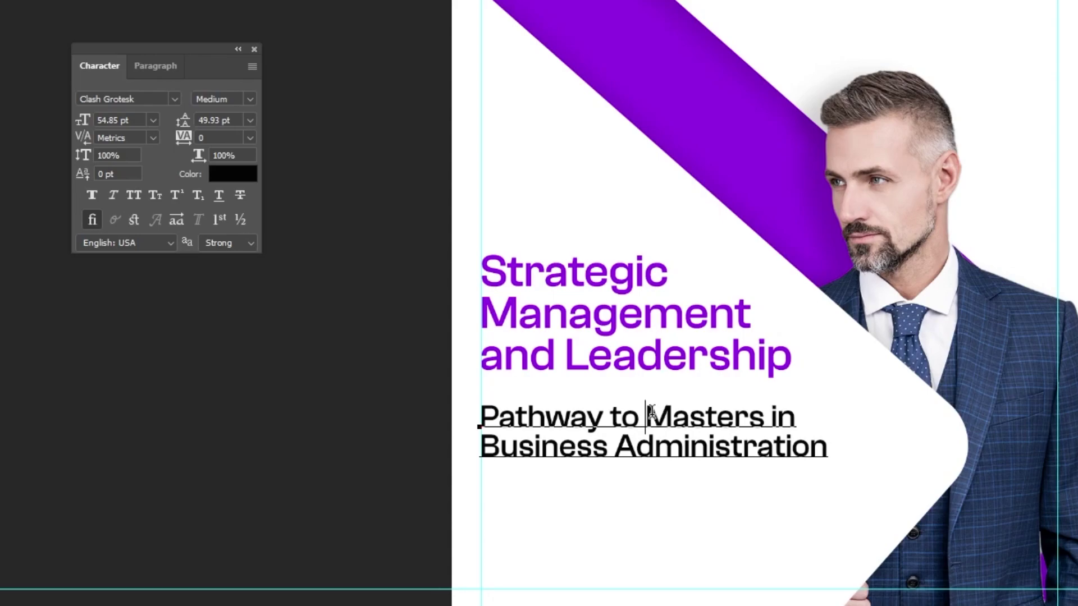
# Set the words "Masters" and "Business Administration" in the subheading to the Semibold weight.
pyautogui.moveTo(651, 412); pyautogui.dragTo(750, 415)
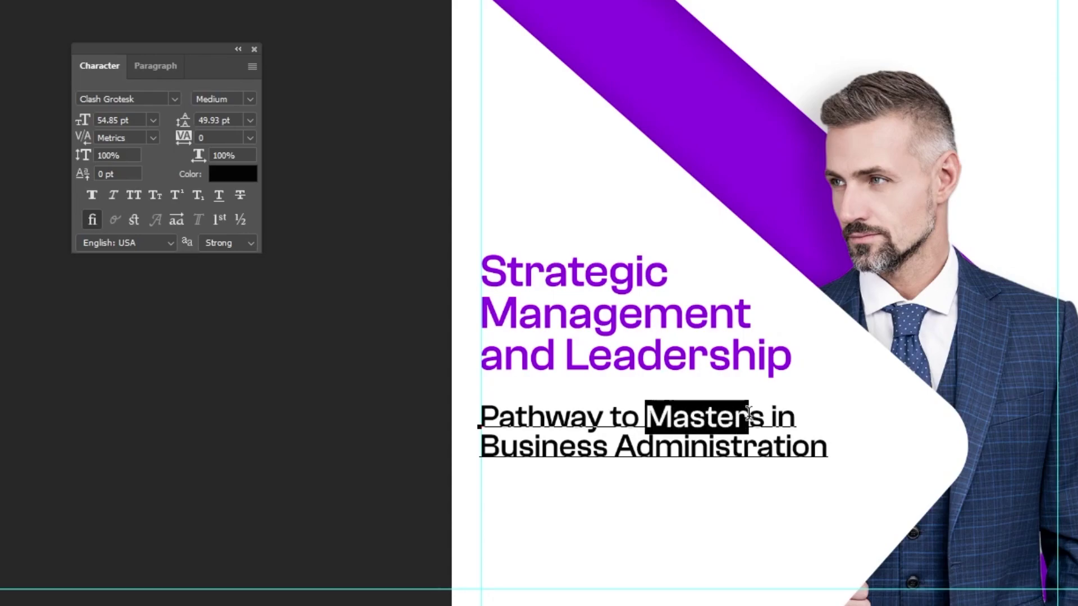
pyautogui.click(249, 99)
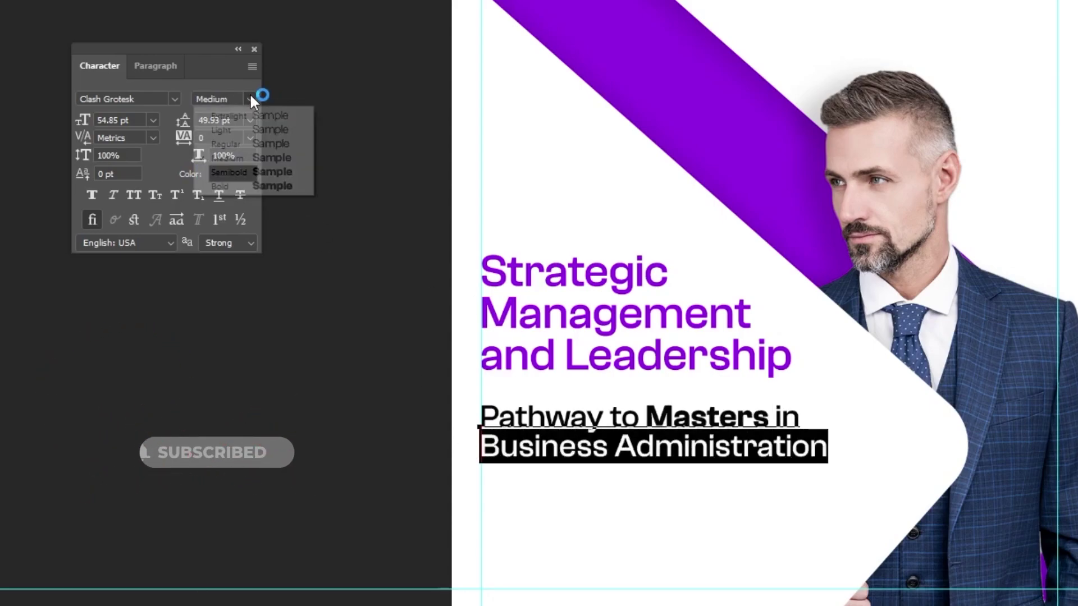
pyautogui.click(255, 174)
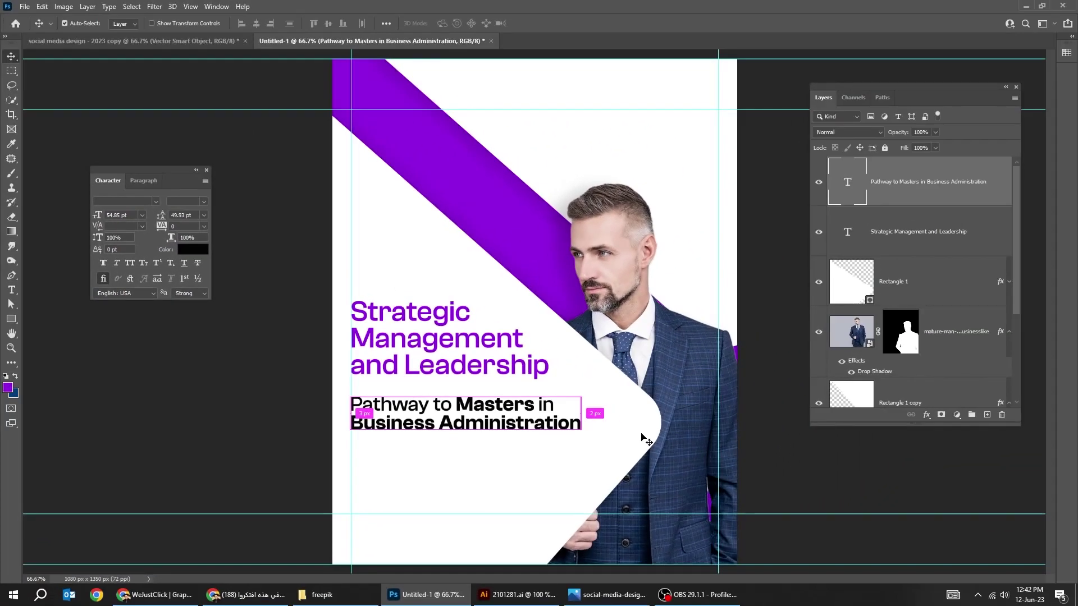
pyautogui.hotkey('ctrl', 'Return')
pyautogui.press('v')
# Scale the subheading down to about 46 pt, close to the headline's width, and set its leading to 46 pt.
pyautogui.hotkey('ctrl', 't')
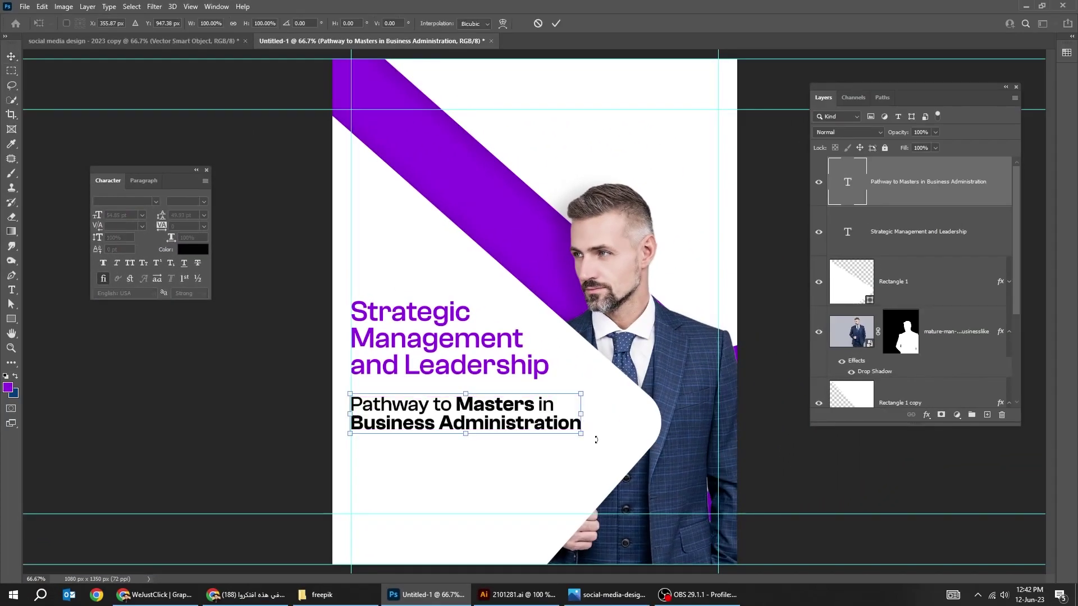
pyautogui.moveTo(581, 434); pyautogui.dragTo(543, 427)
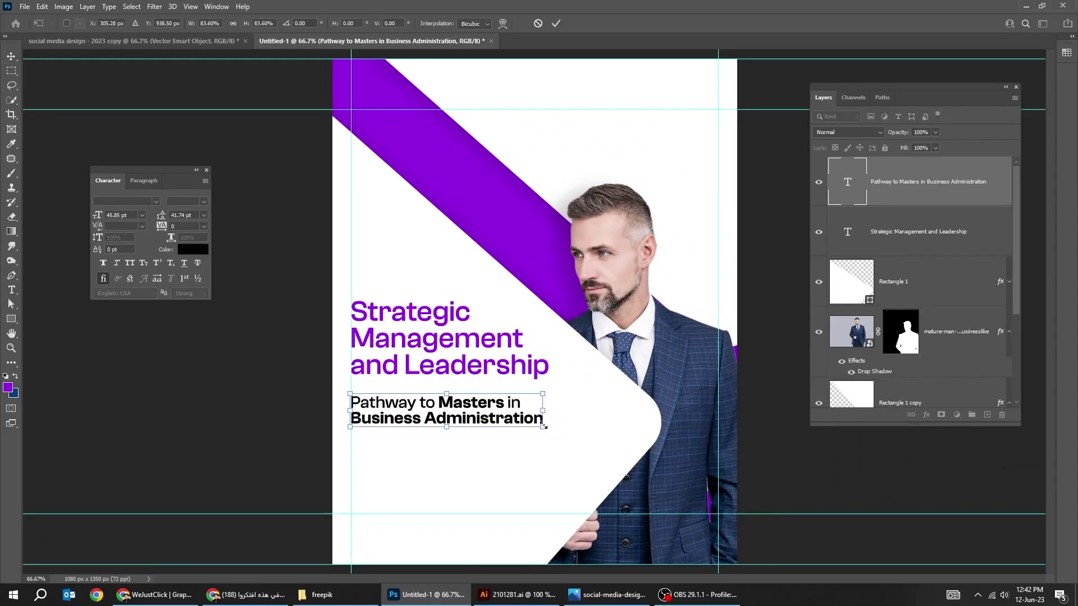
pyautogui.press('Return')
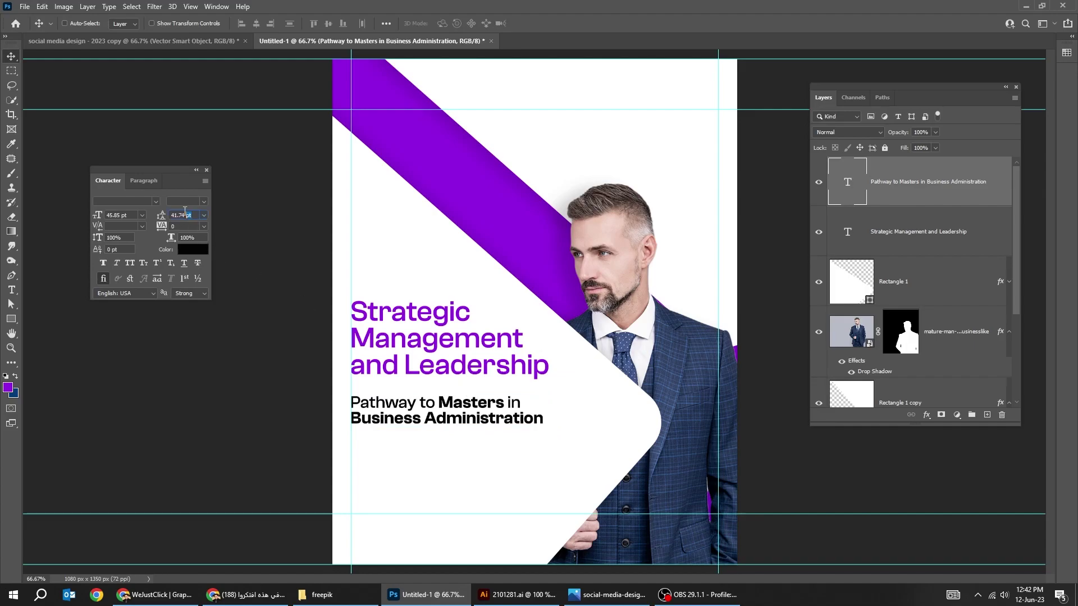
pyautogui.press('Return')
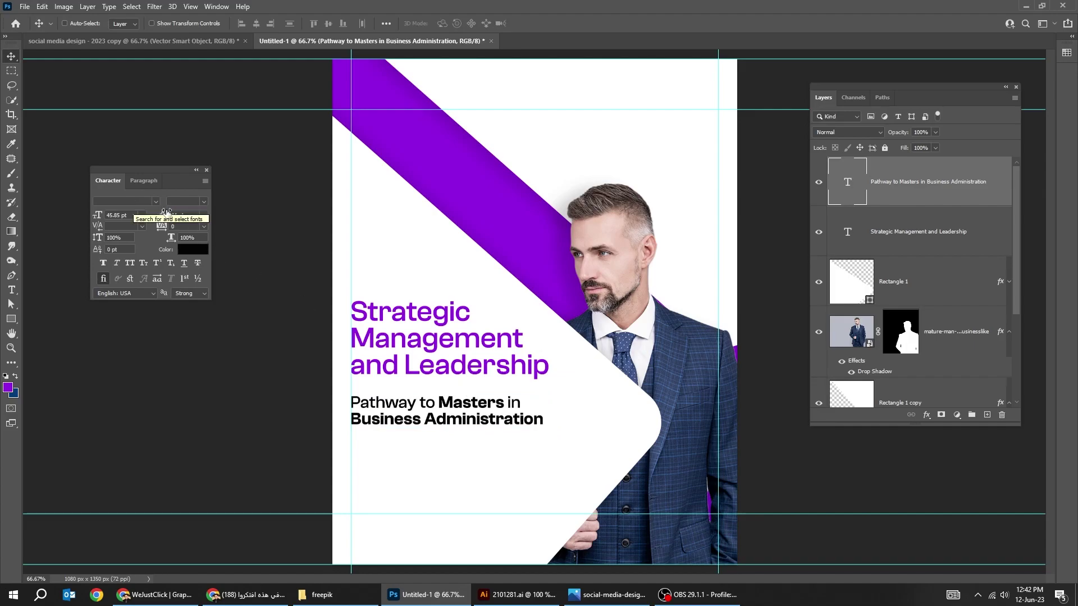
pyautogui.write('46')
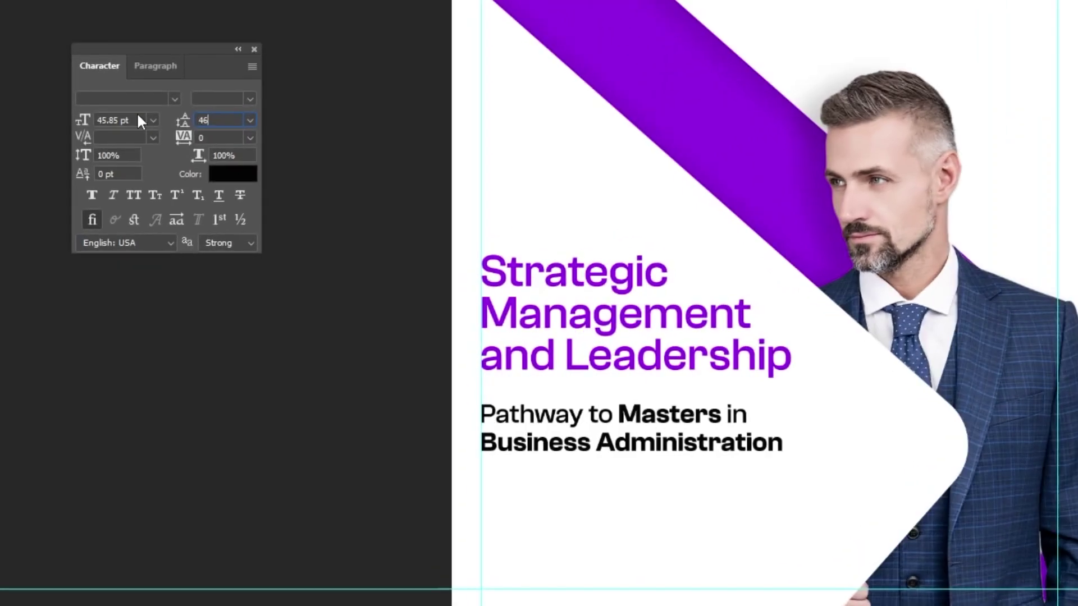
pyautogui.press('Return')
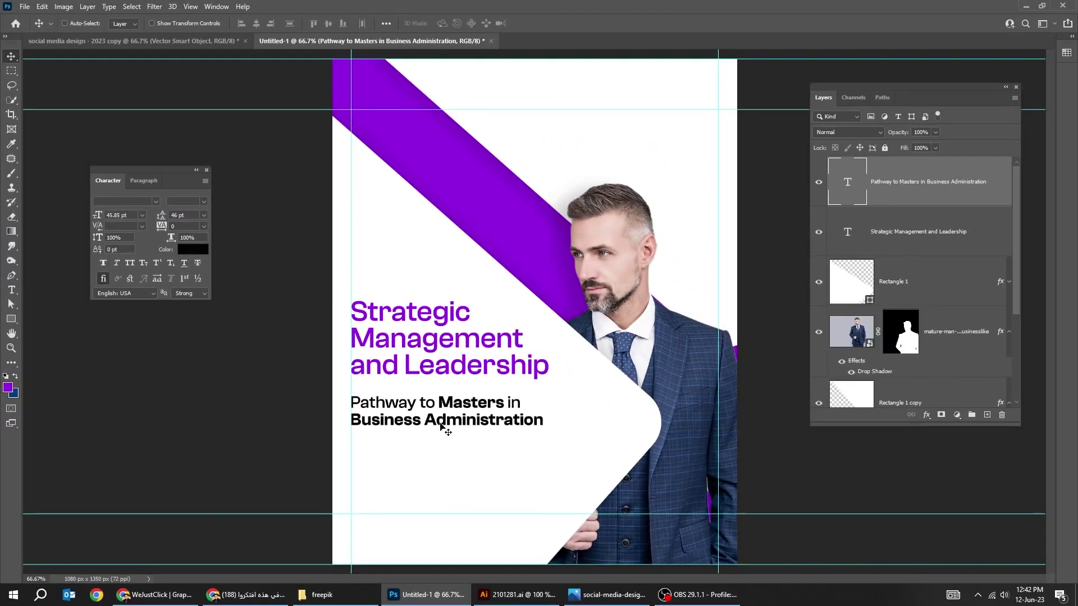
pyautogui.moveTo(441, 428); pyautogui.dragTo(440, 427)
# Copy the circled phone icon from 2101281.ai in Illustrator into the post as a smart object, enlarged below the subheading at the margin guide.
pyautogui.click(522, 595)
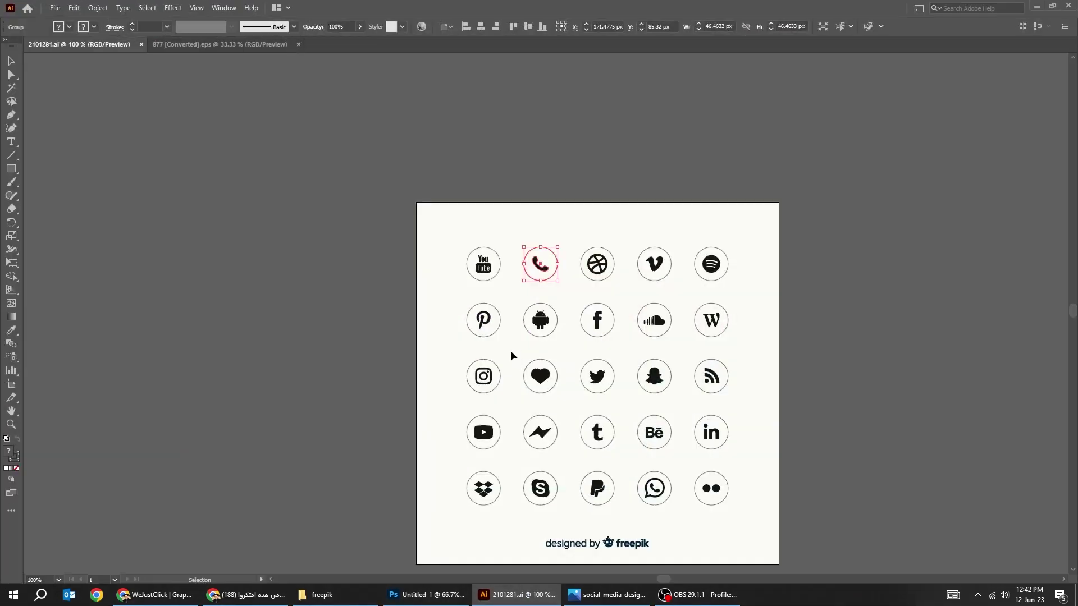
pyautogui.hotkey('ctrl', 'c')
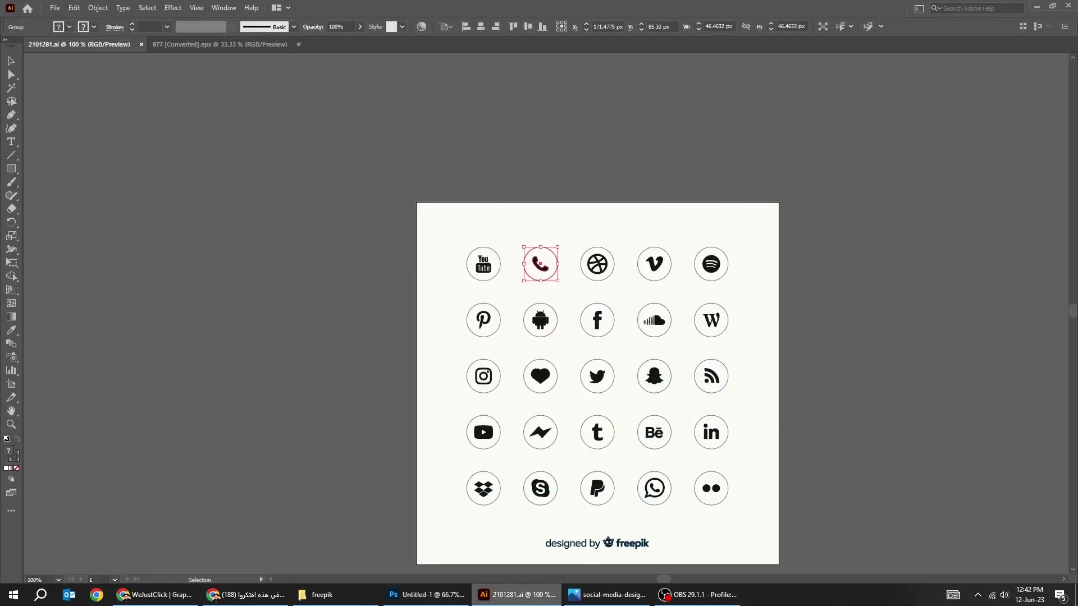
pyautogui.click(516, 595)
pyautogui.hotkey('ctrl', 'v')
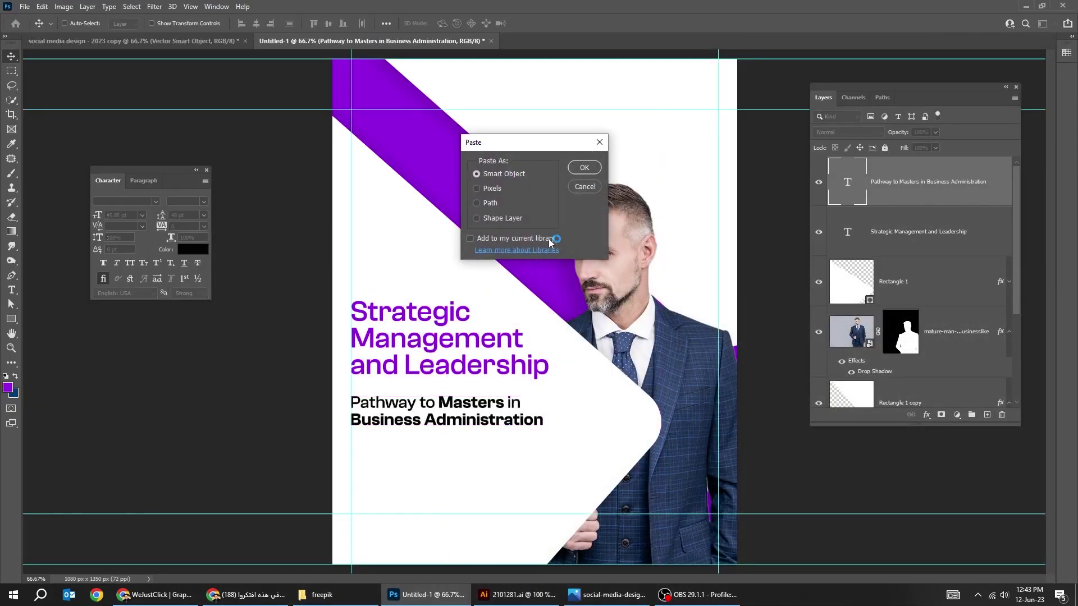
pyautogui.click(584, 167)
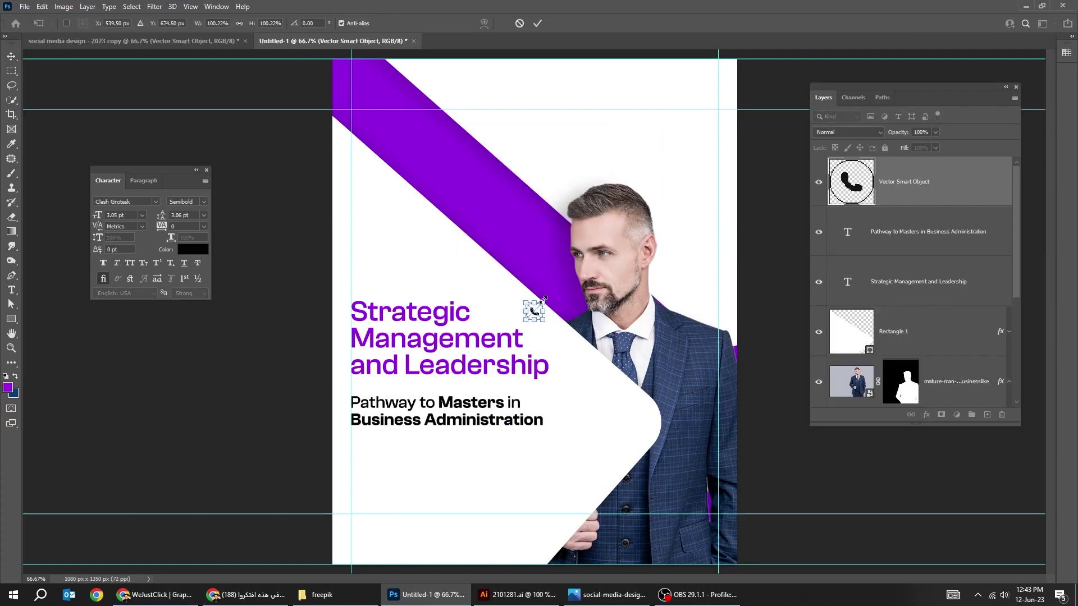
pyautogui.moveTo(543, 299); pyautogui.dragTo(414, 451)
pyautogui.press('Return')
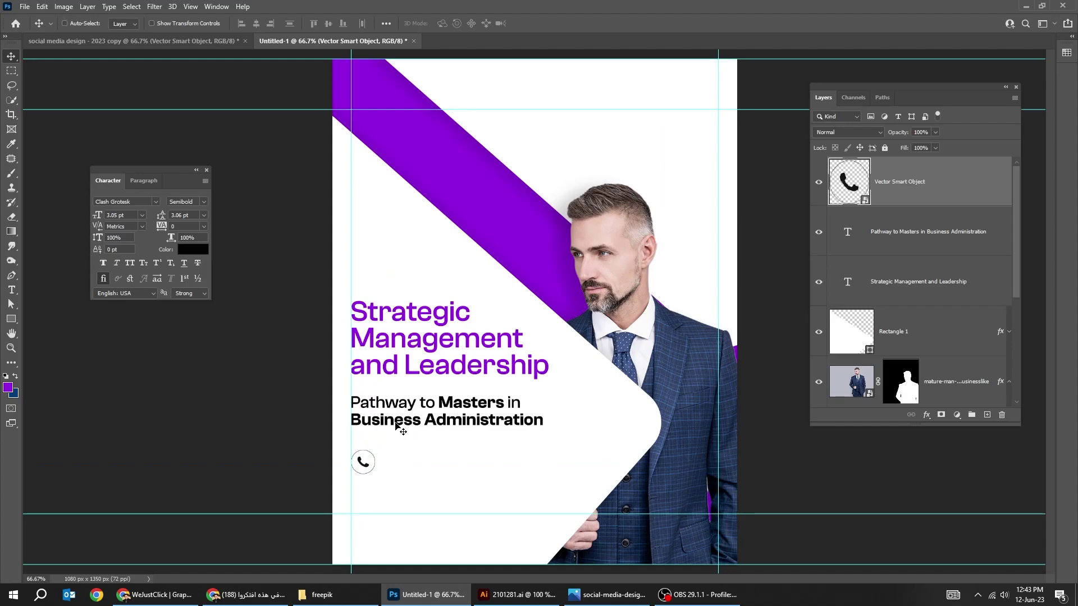
# Duplicate the subheading next to the phone icon and replace the copy's text with the contact phone number.
pyautogui.rightClick(395, 422)
pyautogui.click(433, 428)
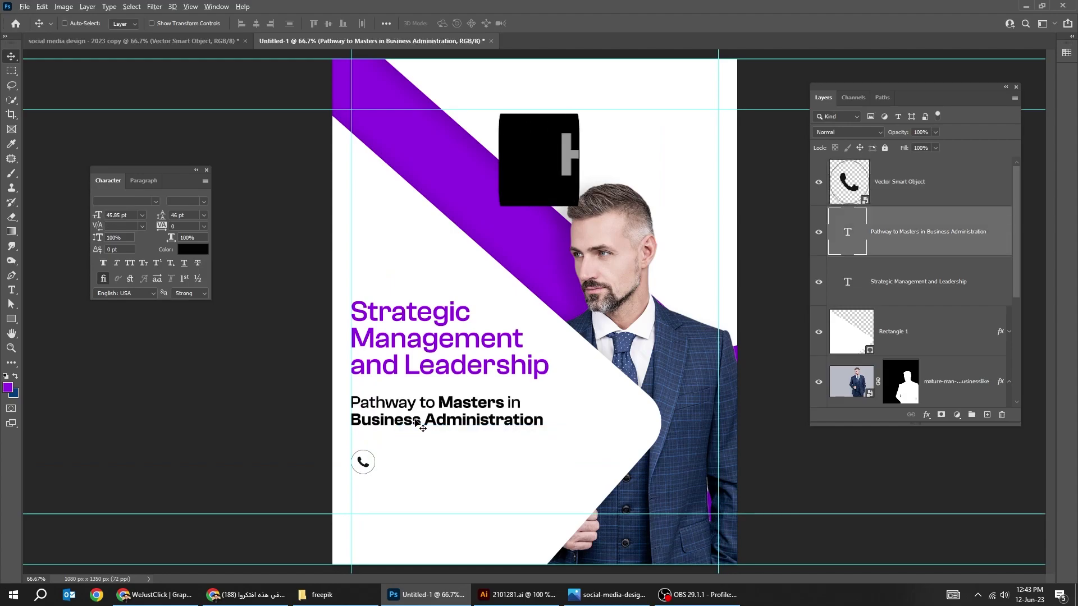
pyautogui.moveTo(421, 423); pyautogui.dragTo(448, 471)
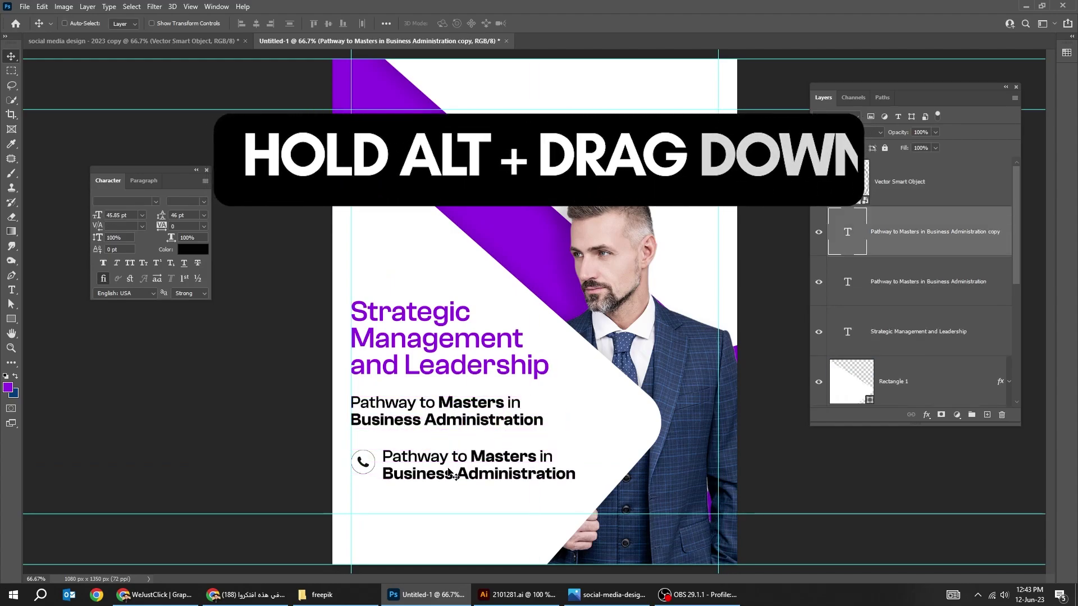
pyautogui.doubleClick(437, 456)
pyautogui.hotkey('ctrl', 'a')
pyautogui.write('+1-202')
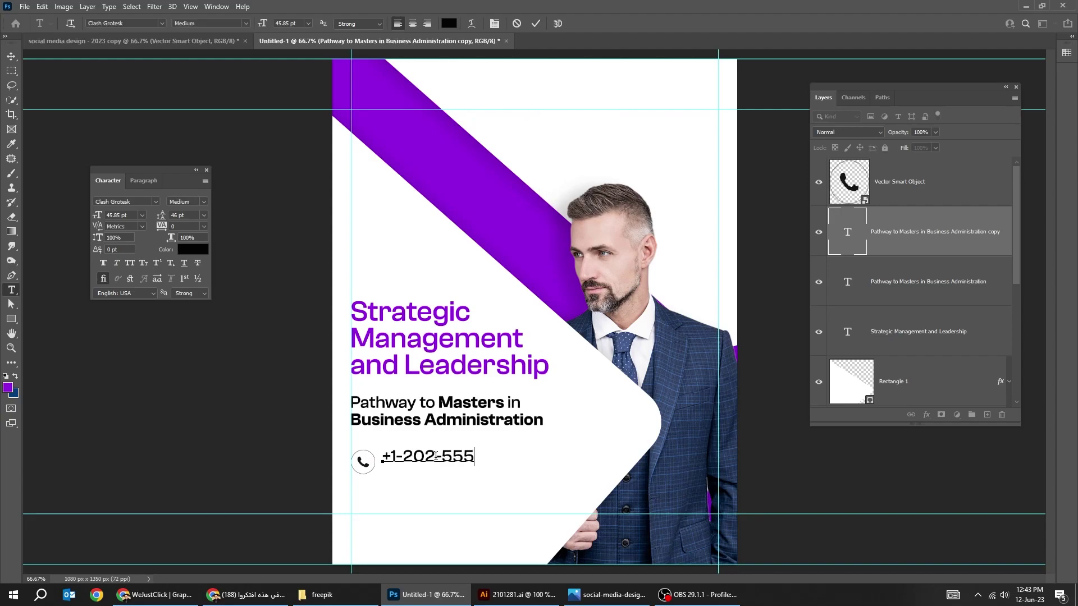
pyautogui.write('-555-0163')
pyautogui.hotkey('ctrl', 'Return')
# Position the contact phone number level with the phone icon and colour it the same purple as the headline.
pyautogui.press('v')
pyautogui.moveTo(479, 450); pyautogui.dragTo(479, 456)
pyautogui.click(192, 249)
pyautogui.click(449, 339)
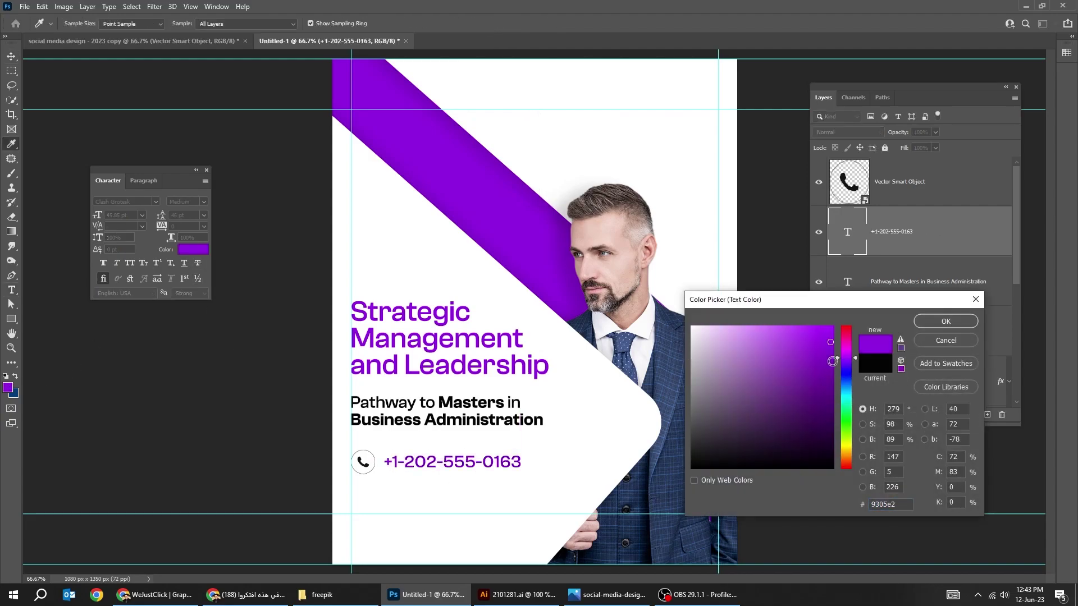
pyautogui.press('Return')
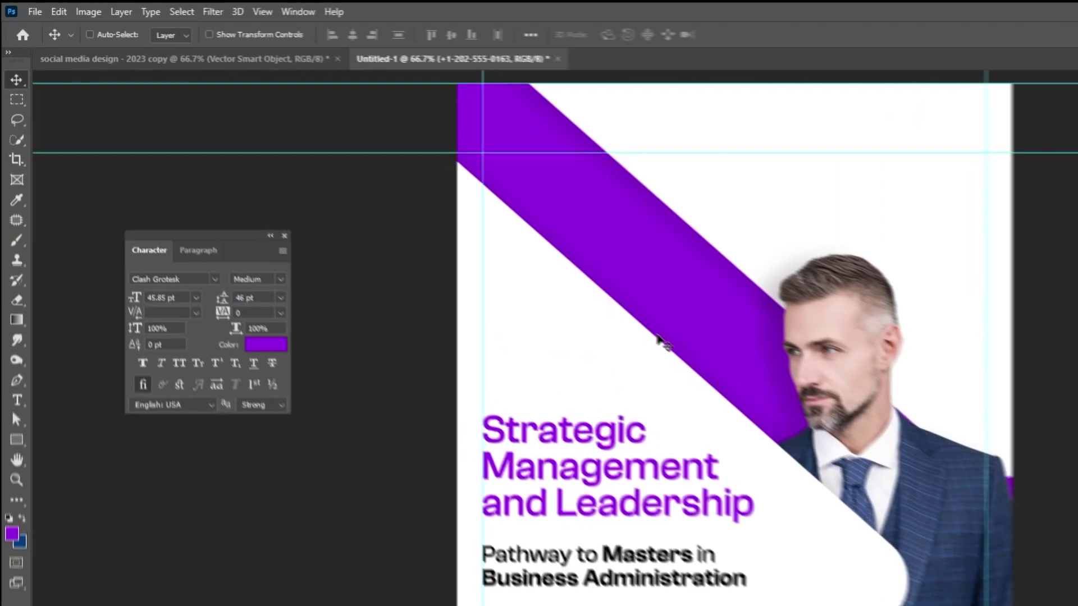
# Draw a circle of about 192 px near the purple band's lower edge and fill it with dark grey 1c1c1c.
pyautogui.click(17, 449)
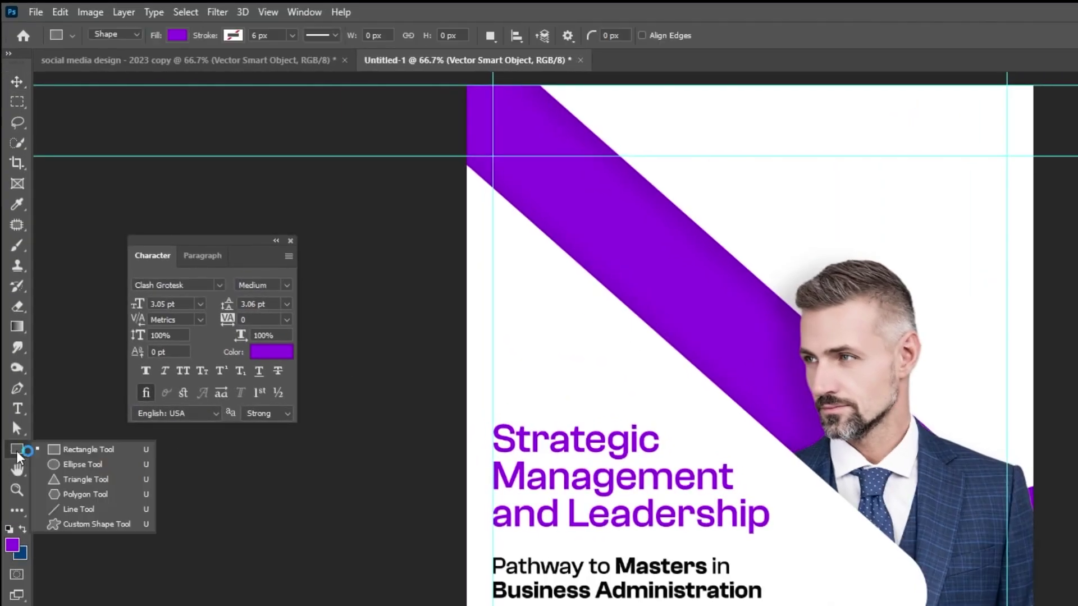
pyautogui.click(83, 465)
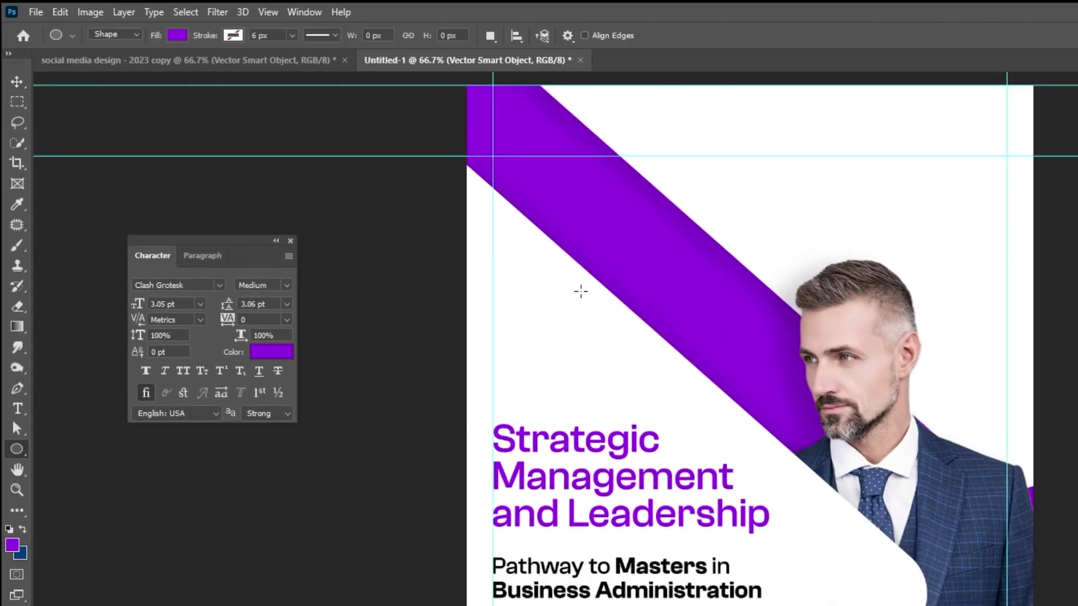
pyautogui.moveTo(554, 274); pyautogui.dragTo(605, 324)
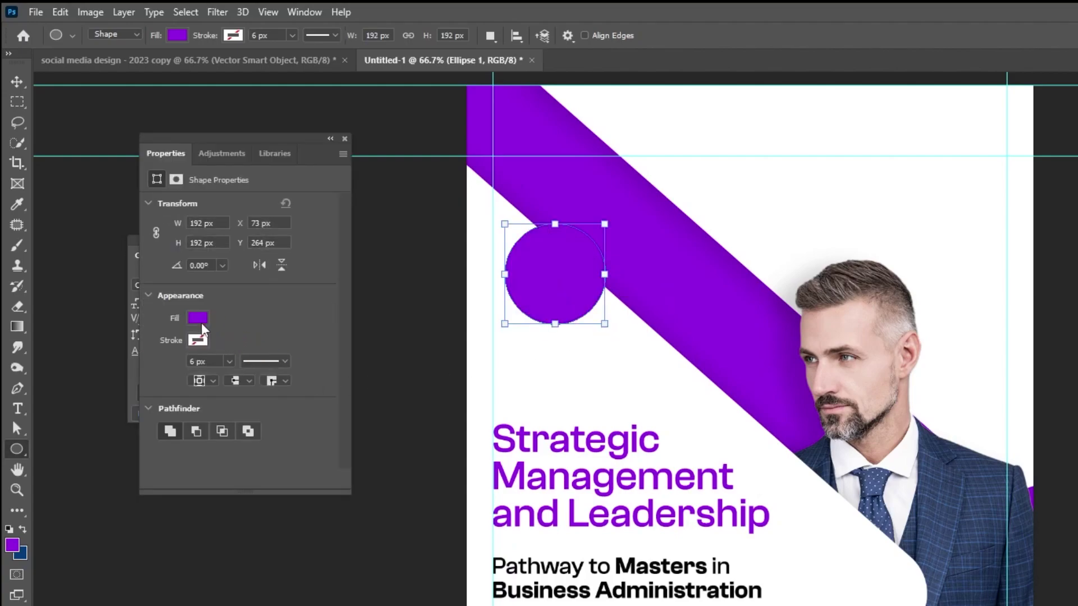
pyautogui.click(202, 323)
pyautogui.click(158, 402)
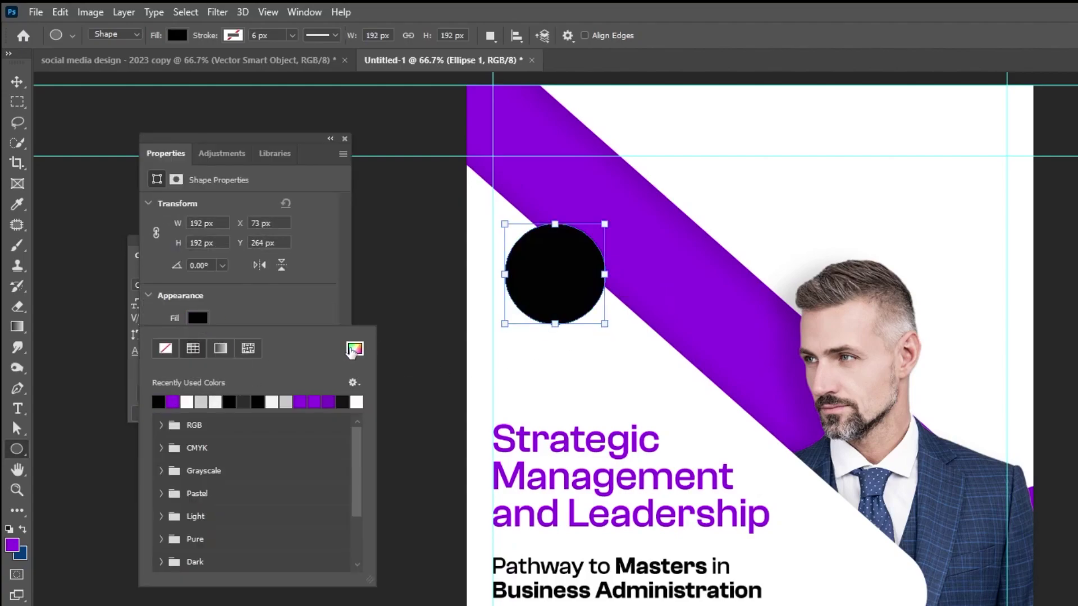
pyautogui.click(354, 349)
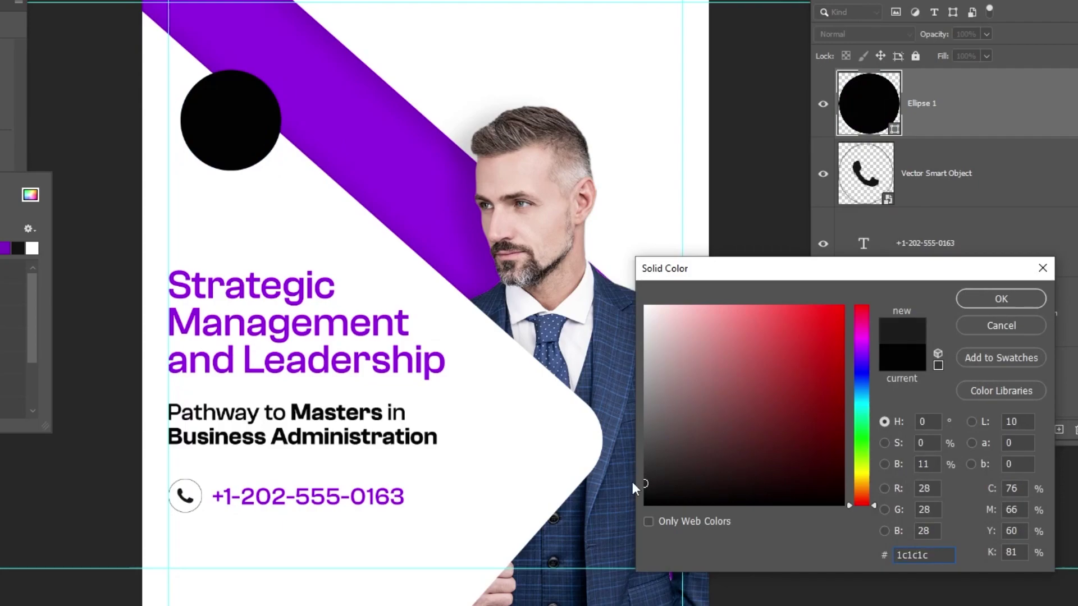
pyautogui.press('Return')
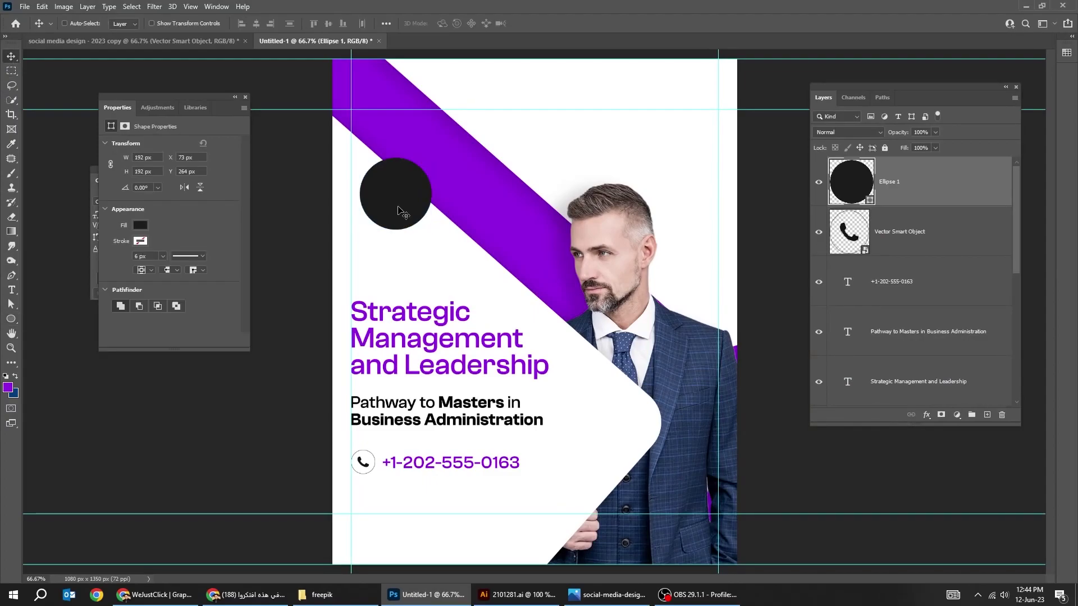
# Shift the dark circle onto the purple band's edge and add a Multiply drop shadow with 39% opacity, 99° angle, 12 px distance and 40 px size.
pyautogui.moveTo(398, 211); pyautogui.dragTo(422, 209)
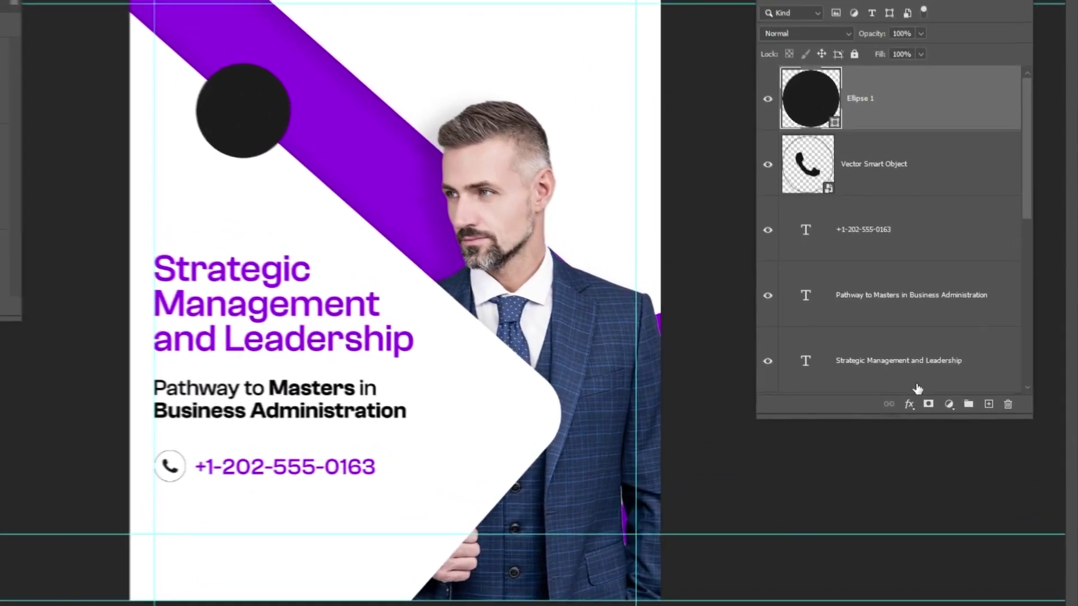
pyautogui.click(926, 415)
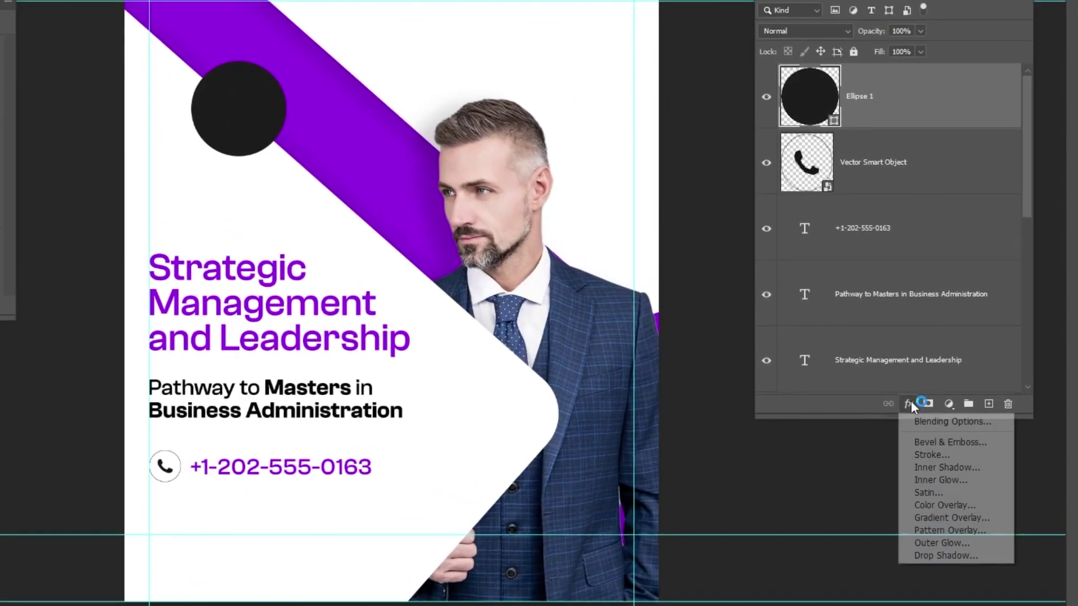
pyautogui.click(949, 557)
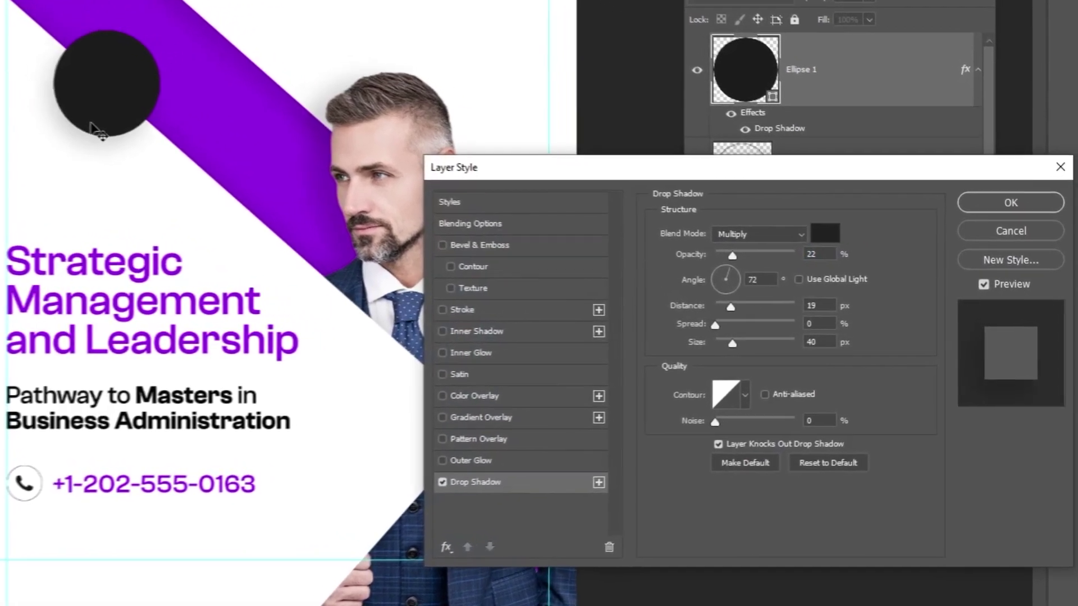
pyautogui.moveTo(95, 130); pyautogui.dragTo(99, 132)
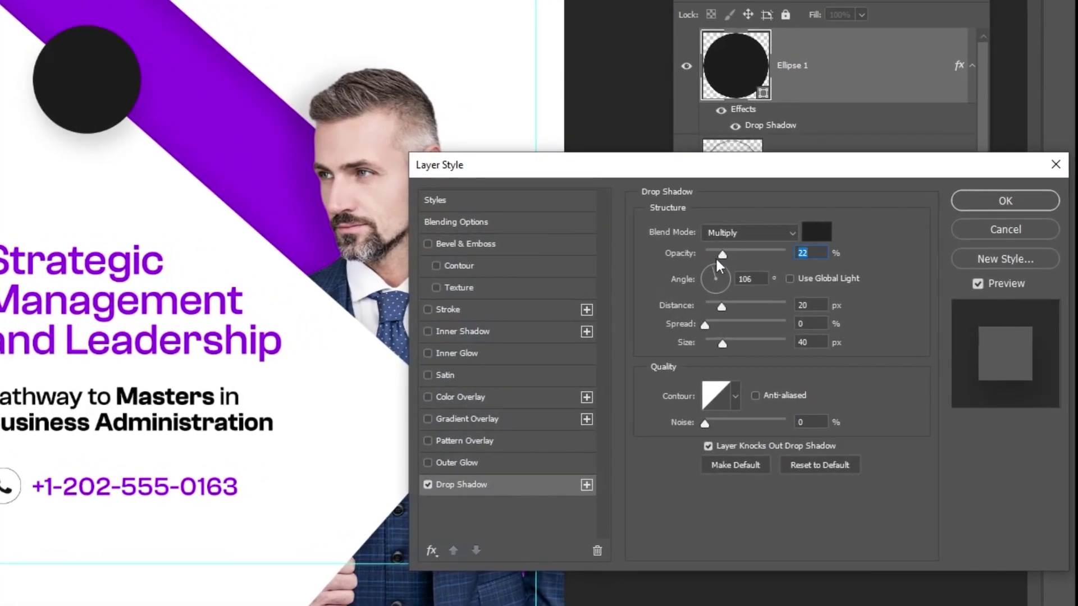
pyautogui.moveTo(717, 260); pyautogui.dragTo(743, 254)
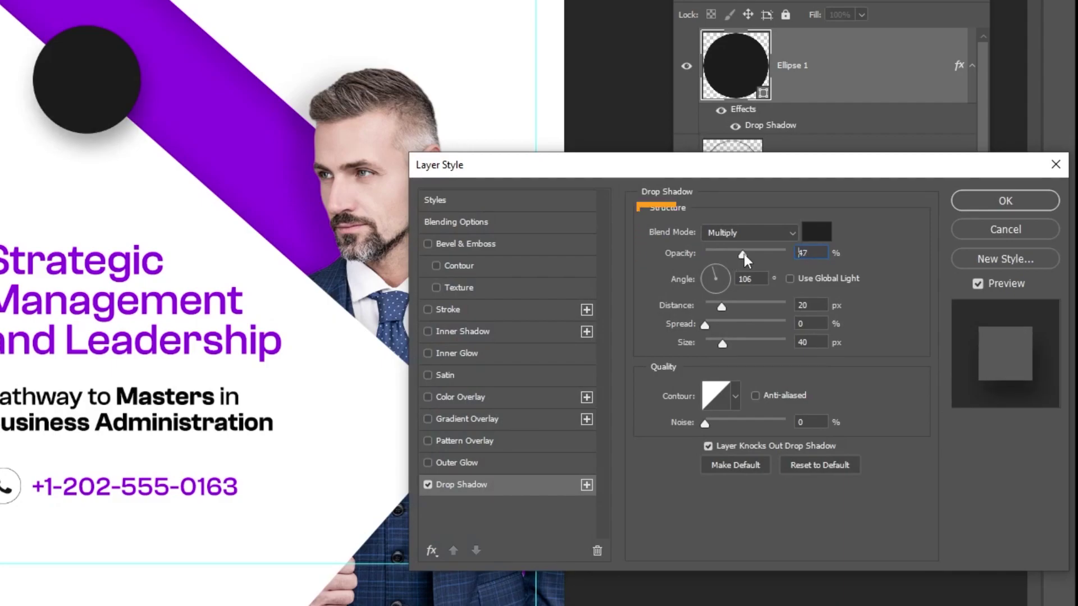
pyautogui.moveTo(173, 147); pyautogui.dragTo(139, 150)
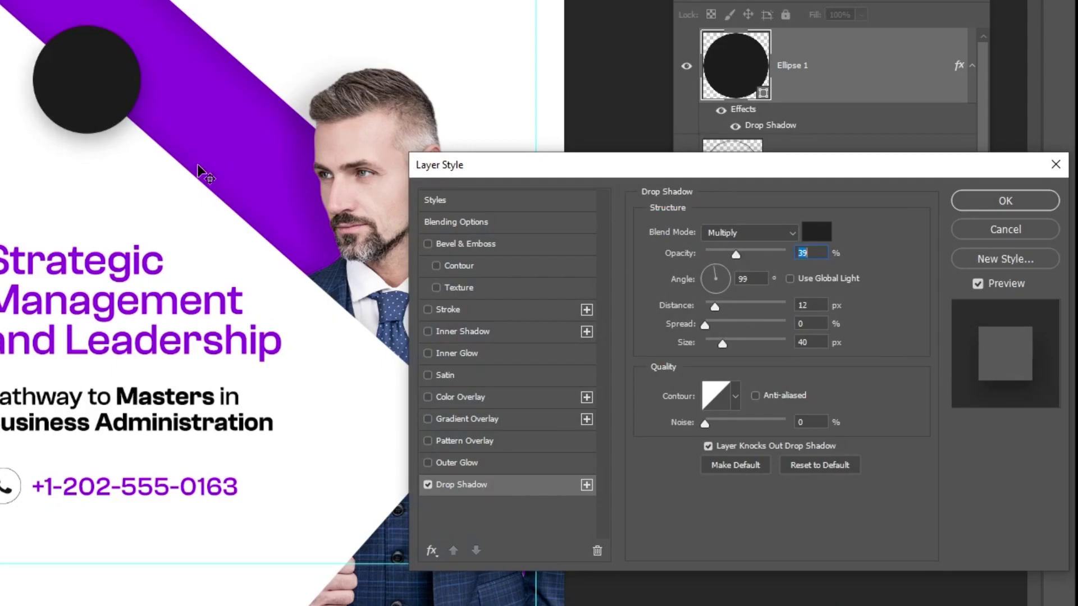
pyautogui.click(965, 200)
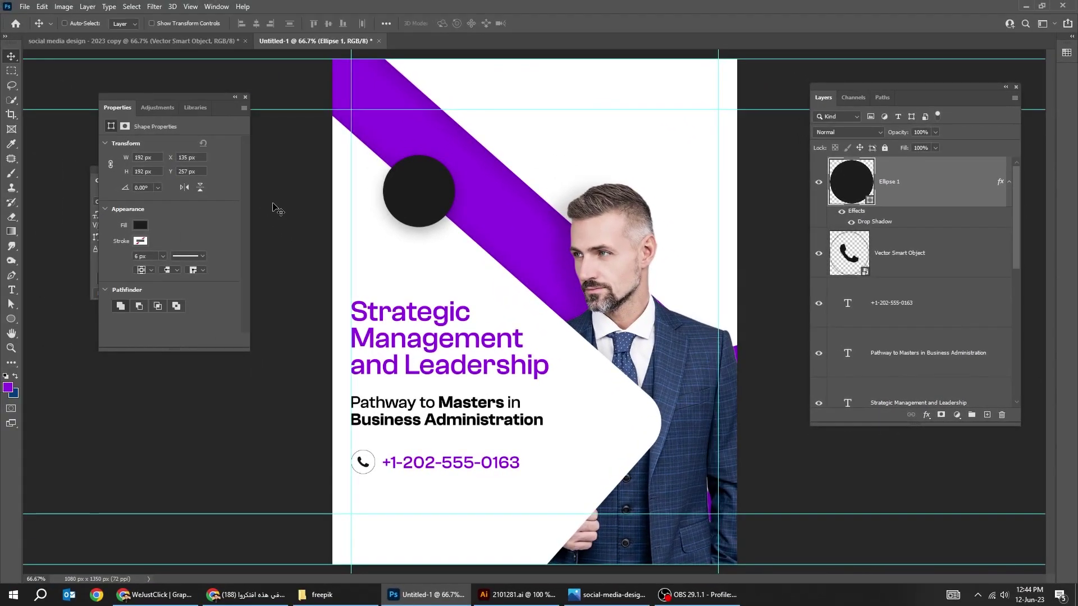
# Add the text "Online" below the dark circle and scale it to about 44 pt.
pyautogui.press('t')
pyautogui.click(340, 260)
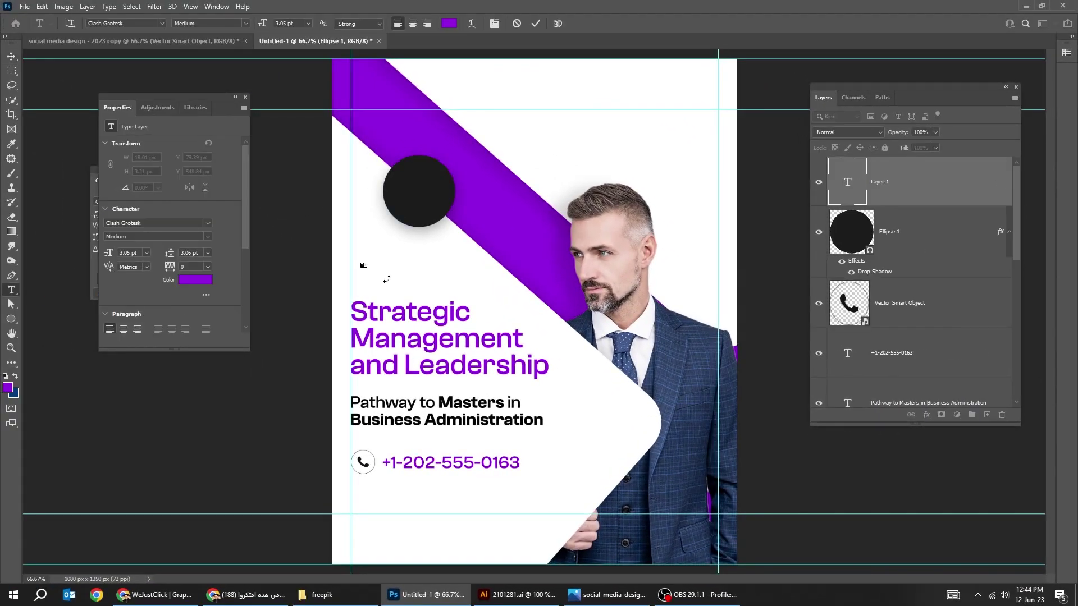
pyautogui.hotkey('ctrl', 'Return')
pyautogui.hotkey('ctrl', 't')
pyautogui.moveTo(366, 262); pyautogui.dragTo(413, 249)
pyautogui.press('Return')
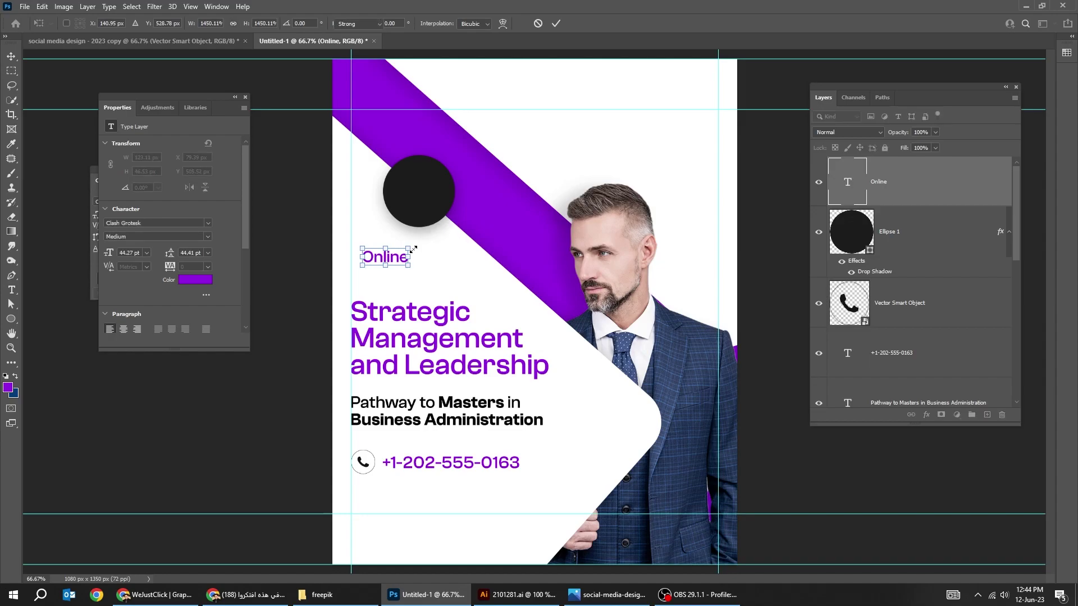
pyautogui.press('Return')
pyautogui.click(245, 98)
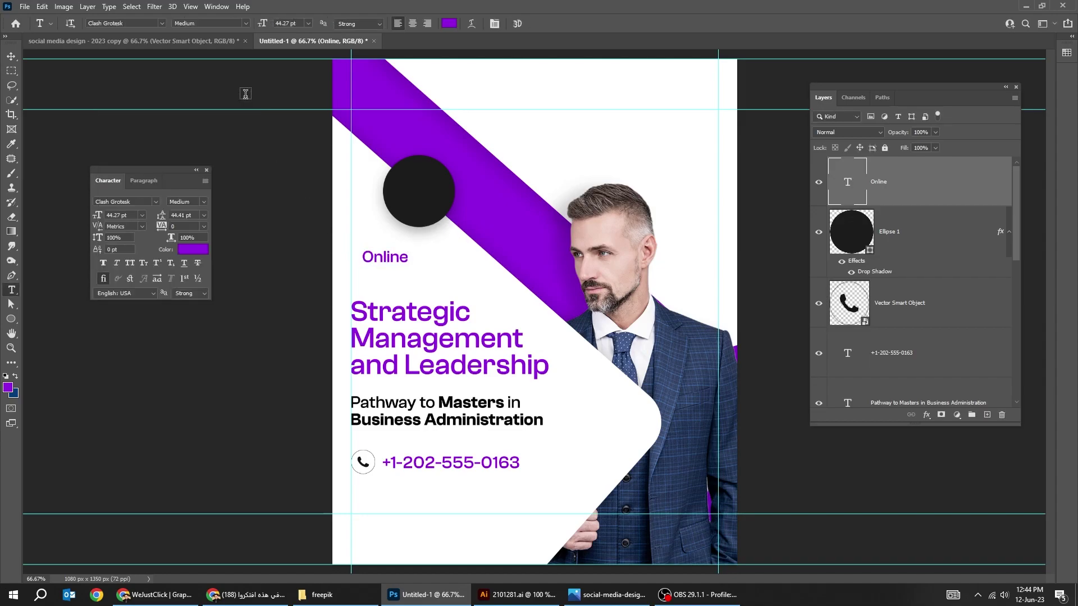
# Colour the "Online" text white and move it into the middle of the dark circle.
pyautogui.click(193, 249)
pyautogui.write('ffffff')
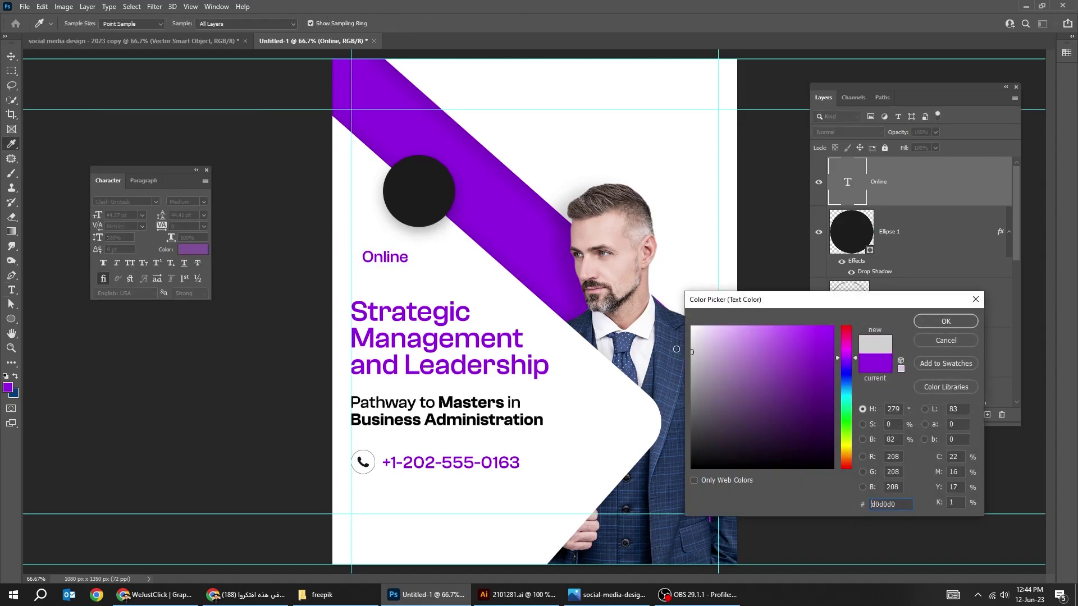
pyautogui.click(946, 321)
pyautogui.press('v')
pyautogui.moveTo(380, 267); pyautogui.dragTo(419, 202)
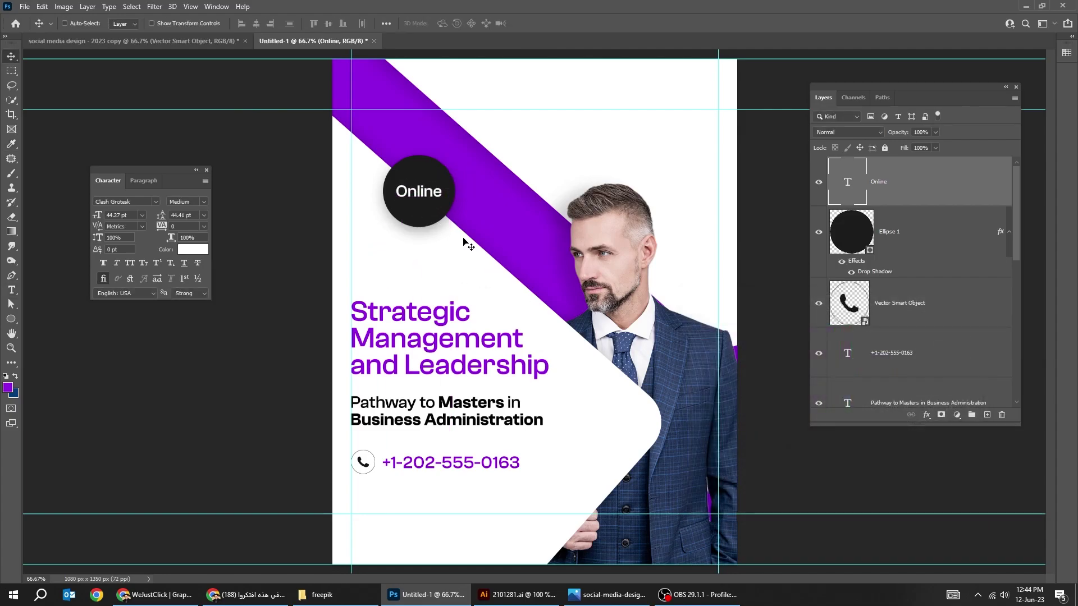
# Align "Online" with the centre of its circle and scale both down together until the text is about 40 pt.
pyautogui.keyDown('shift'); pyautogui.click(877, 232); pyautogui.keyUp('shift')
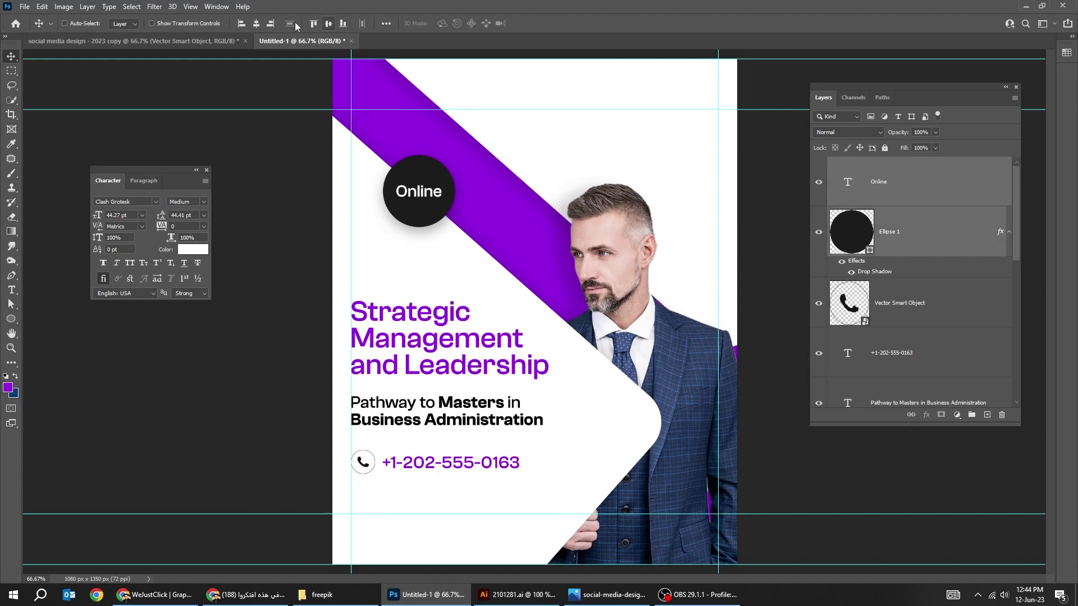
pyautogui.hotkey('ctrl', 't')
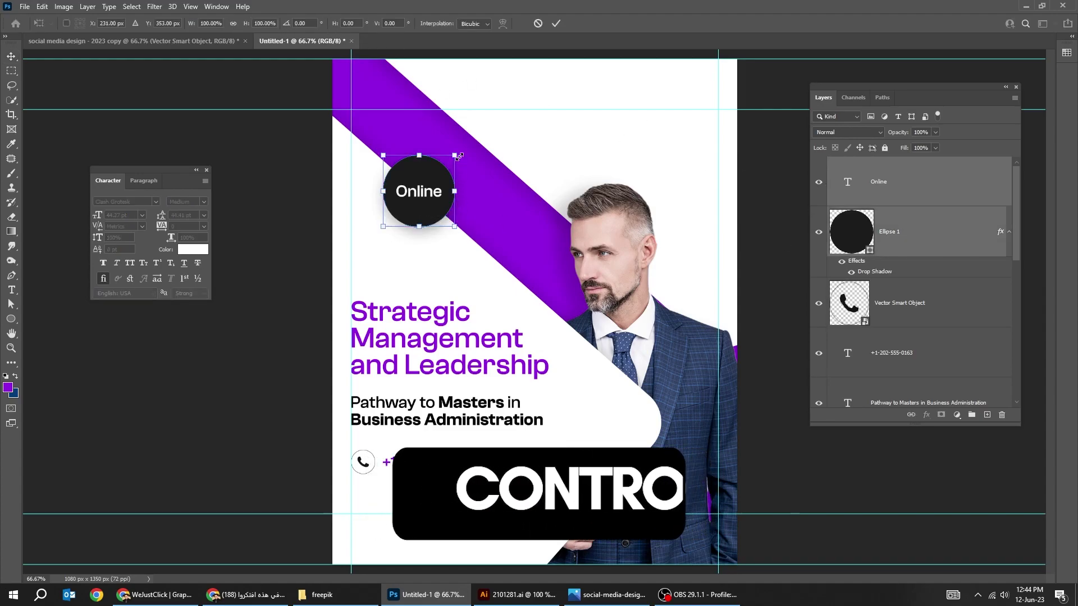
pyautogui.moveTo(454, 156); pyautogui.dragTo(449, 161)
pyautogui.press('Return')
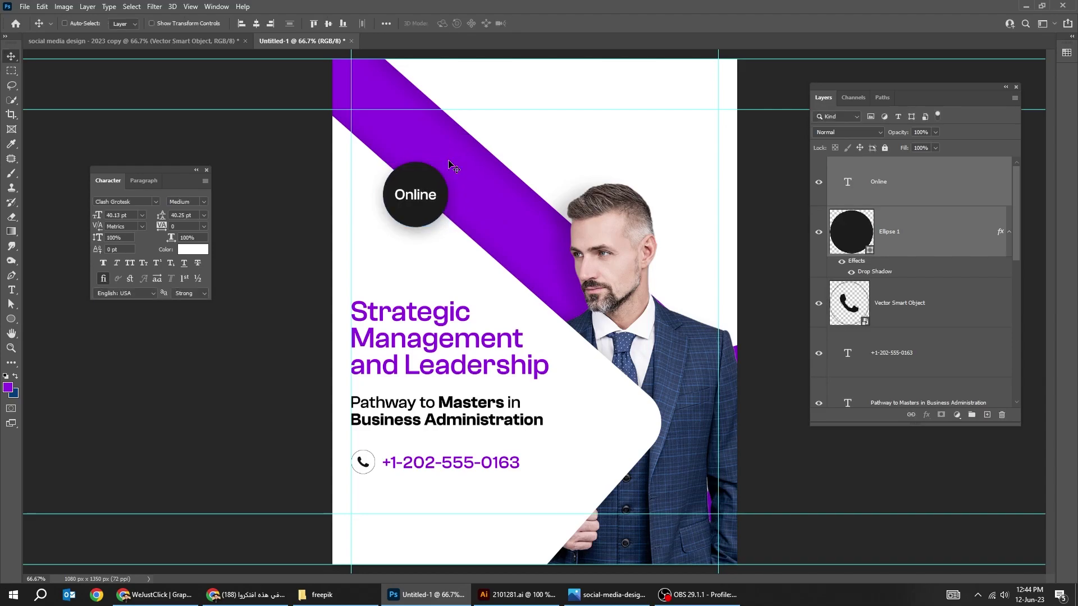
# Duplicate the "Online" badge further down along the purple band and change the copy's text to "2-4 Months" on two lines.
pyautogui.moveTo(425, 207); pyautogui.dragTo(486, 252)
pyautogui.doubleClick(480, 246)
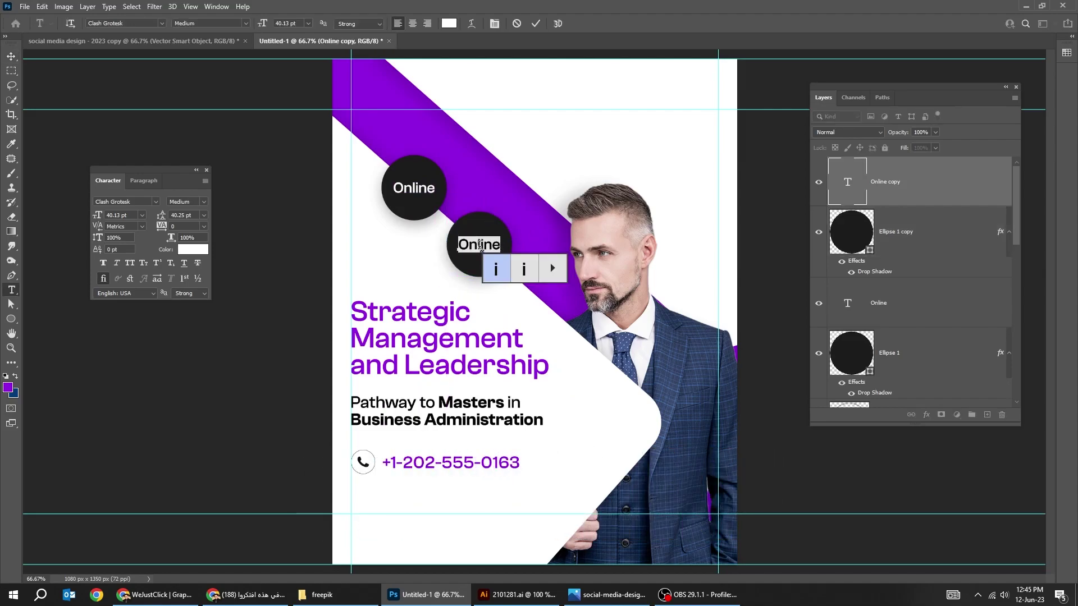
pyautogui.click(286, 301)
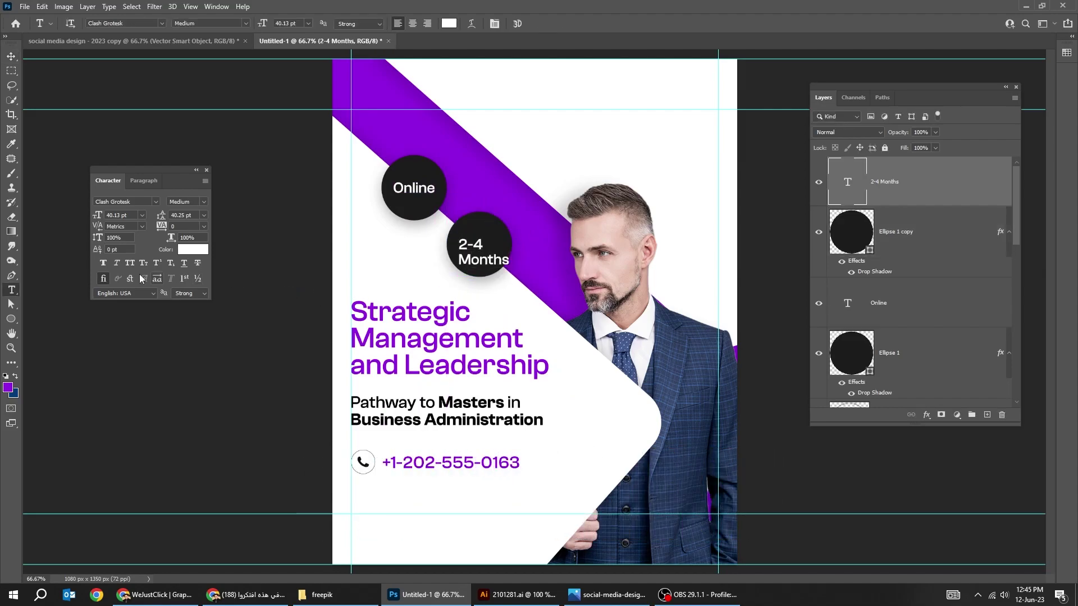
# Centre-align the lines of "2-4 Months", scale the text to about 35 pt and fit it inside the second circle.
pyautogui.click(148, 183)
pyautogui.click(117, 202)
pyautogui.click(113, 182)
pyautogui.press('v')
pyautogui.moveTo(447, 255); pyautogui.dragTo(500, 230)
pyautogui.hotkey('ctrl', 't')
pyautogui.press('Return')
pyautogui.keyDown('shift'); pyautogui.click(900, 238); pyautogui.keyUp('shift')
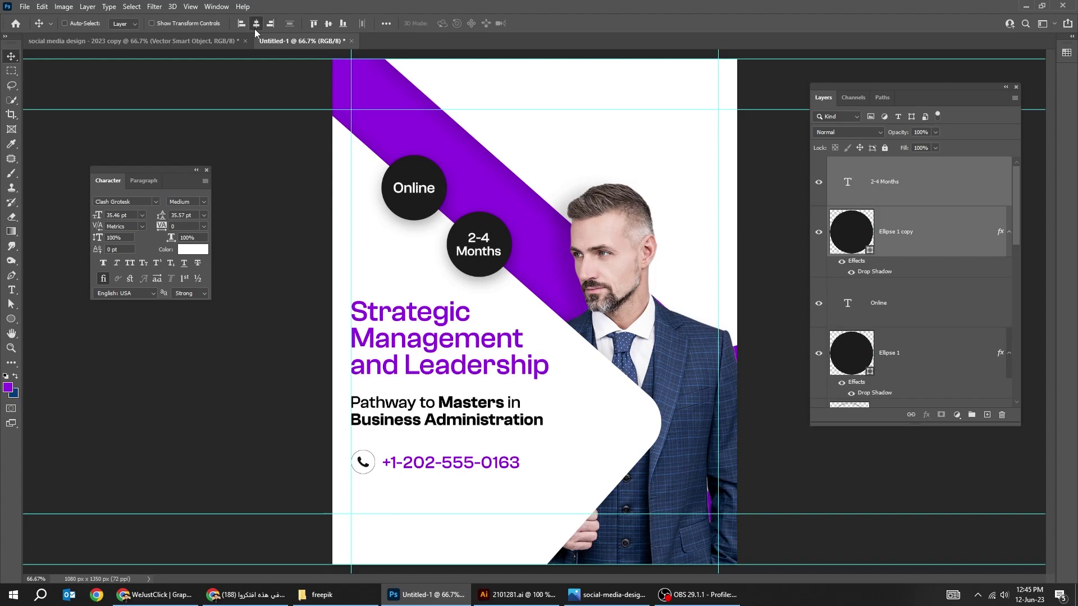
pyautogui.hotkey('ctrl', 'z')
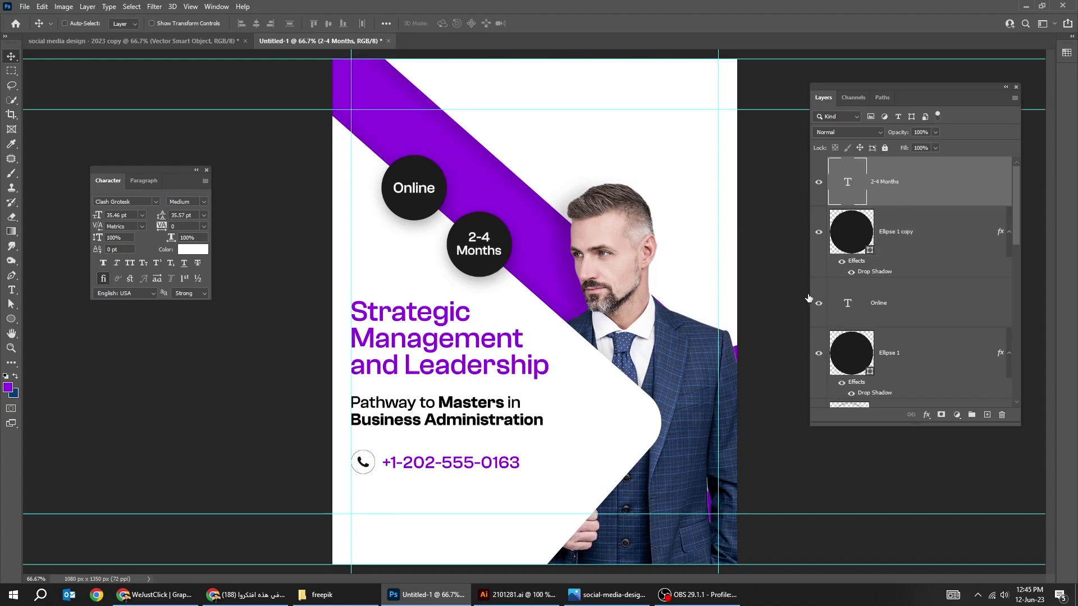
pyautogui.rightClick(487, 425)
pyautogui.click(494, 422)
pyautogui.moveTo(473, 418); pyautogui.dragTo(647, 165)
pyautogui.doubleClick(631, 167)
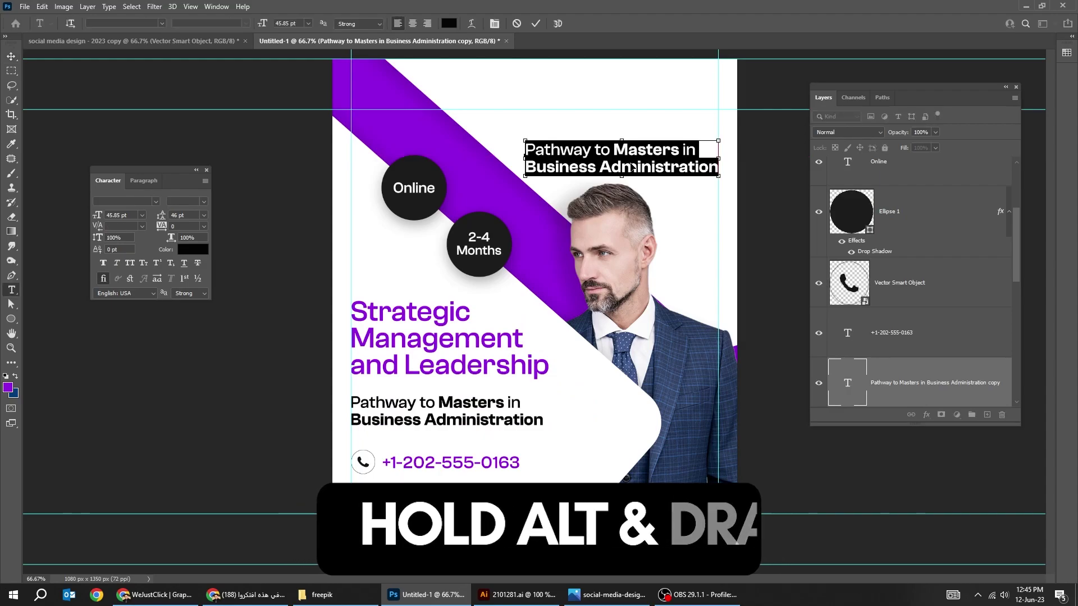
pyautogui.write('www.yourwebsite.com')
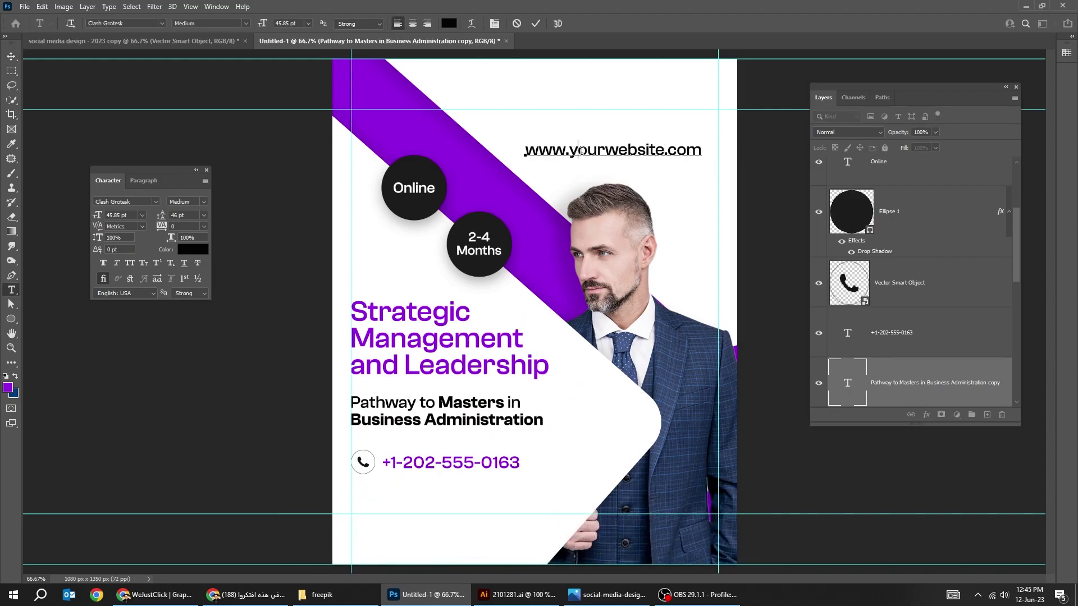
# Set "yourwebsite" in the web address to Semibold and scale the line down to about 35 pt, ending at the right margin guide.
pyautogui.moveTo(569, 149); pyautogui.dragTo(661, 151)
pyautogui.click(204, 201)
pyautogui.click(196, 257)
pyautogui.click(11, 56)
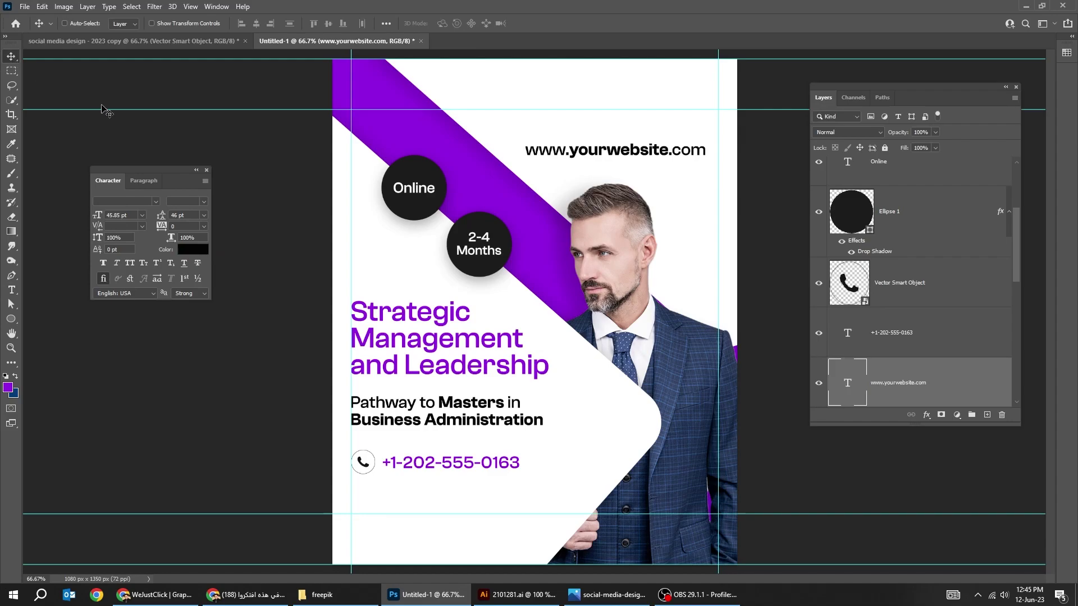
pyautogui.hotkey('ctrl', 't')
pyautogui.moveTo(523, 157); pyautogui.dragTo(578, 153)
pyautogui.press('Return')
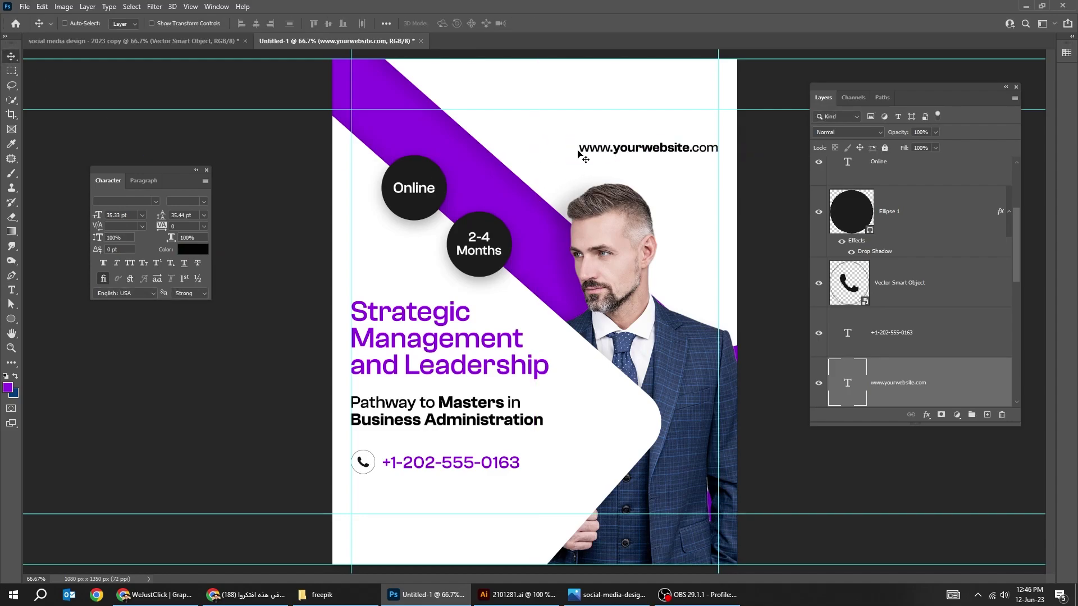
# Copy the single chevron arrow from 877 [Converted].eps in Illustrator and paste it into the Photoshop post as a smart object.
pyautogui.click(516, 594)
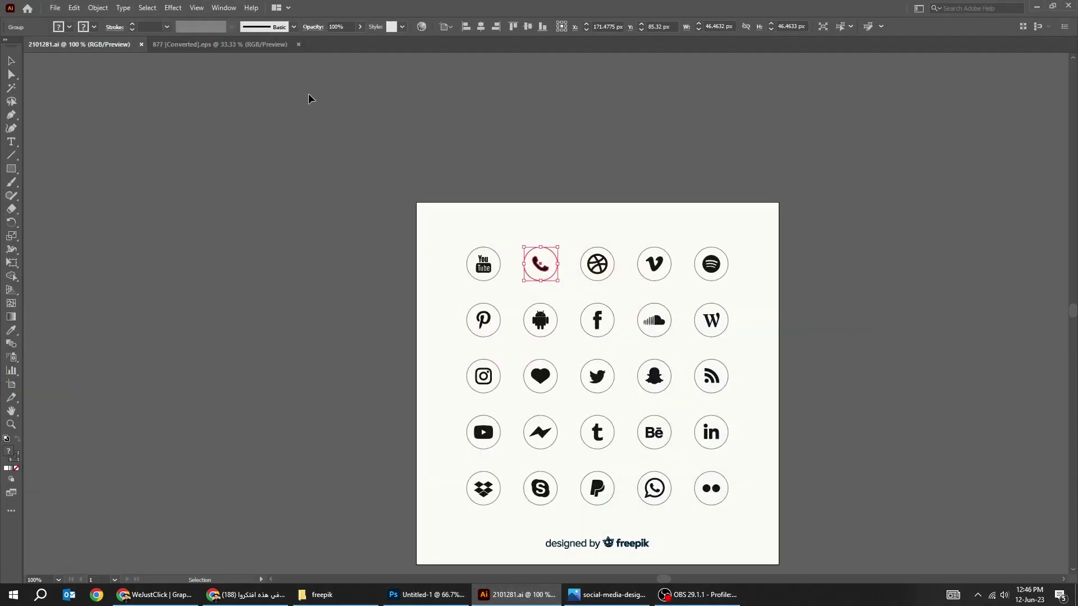
pyautogui.click(241, 45)
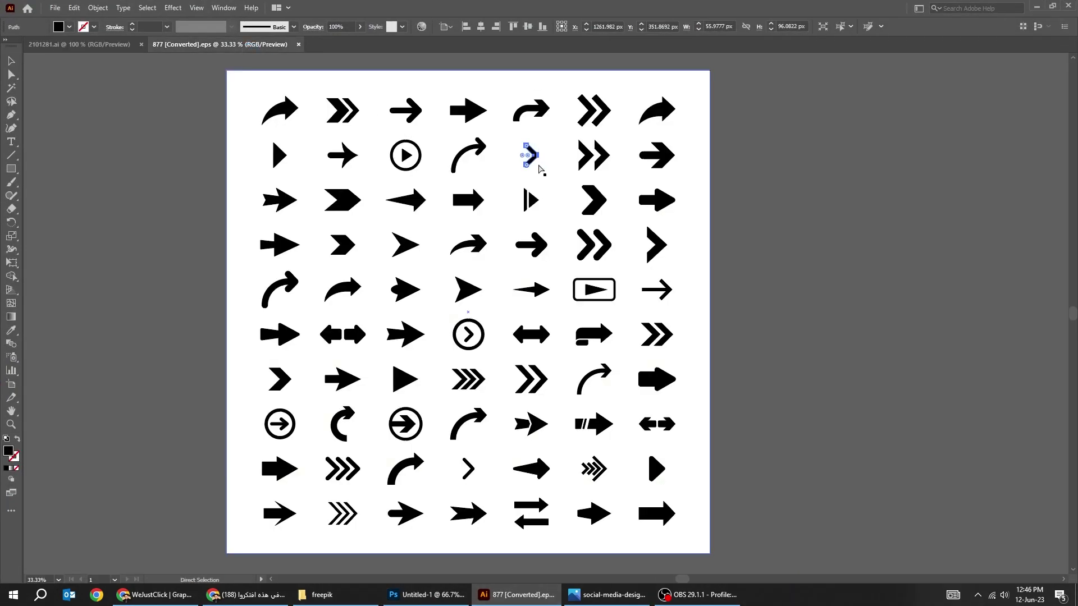
pyautogui.hotkey('ctrl', 'c')
pyautogui.click(533, 588)
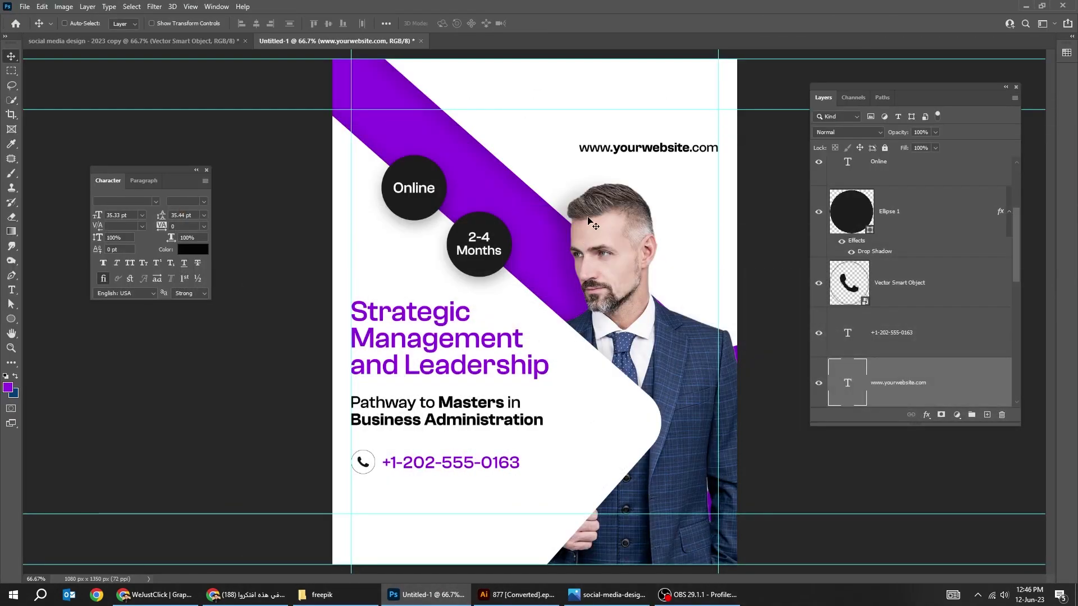
pyautogui.hotkey('ctrl', 'v')
pyautogui.click(593, 165)
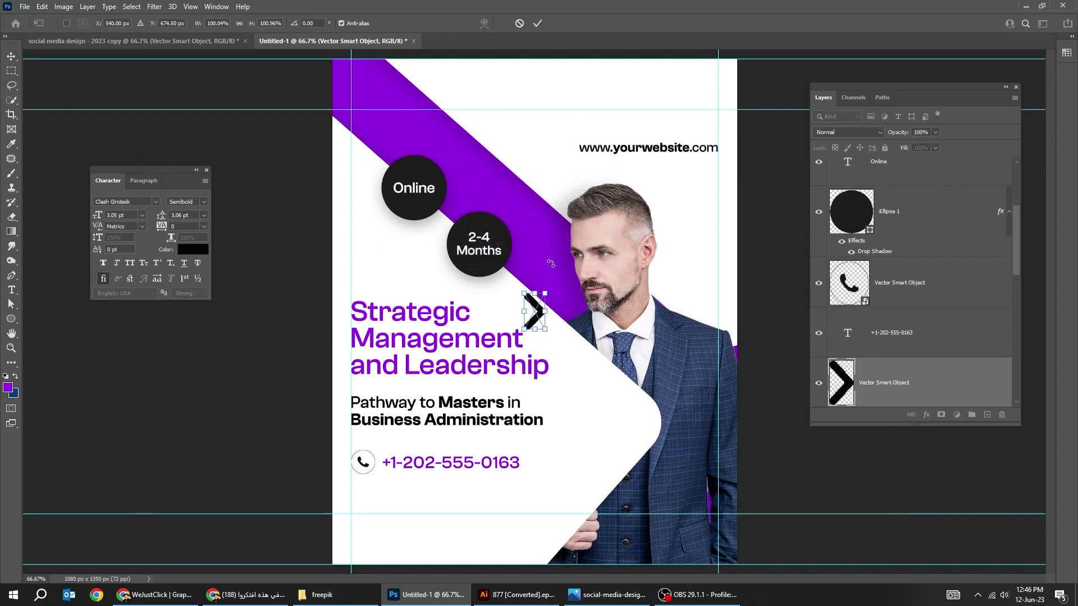
pyautogui.press('Return')
# Place the chevron in front of the web address, scale it down slightly, and duplicate it beside itself to form a double arrow.
pyautogui.moveTo(547, 293); pyautogui.dragTo(566, 150)
pyautogui.hotkey('ctrl', '+')
pyautogui.hotkey('ctrl', '+')
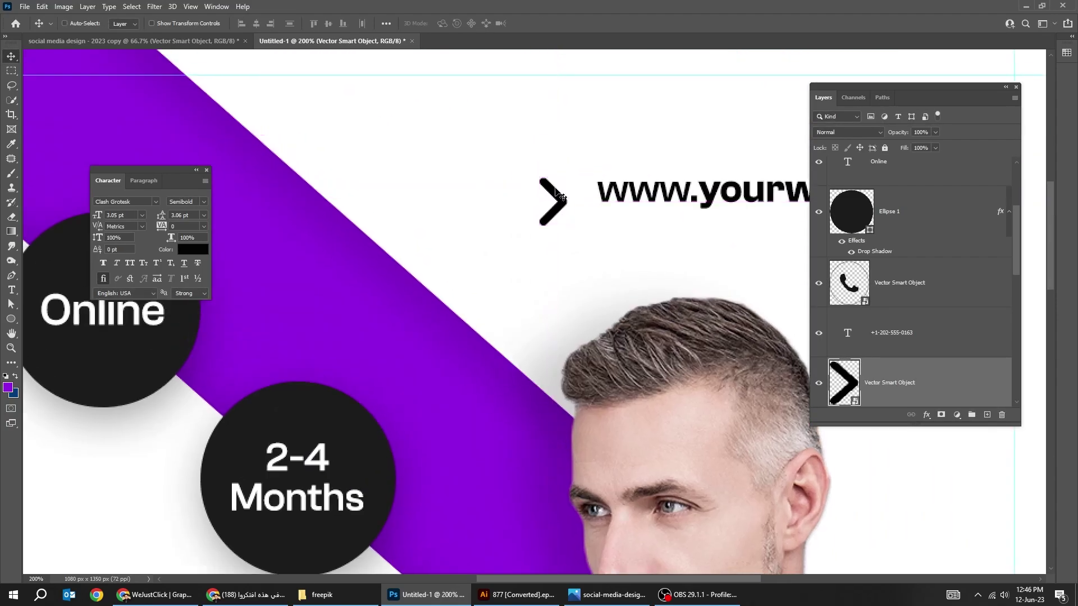
pyautogui.moveTo(555, 199); pyautogui.dragTo(567, 191)
pyautogui.hotkey('ctrl', 't')
pyautogui.press('Return')
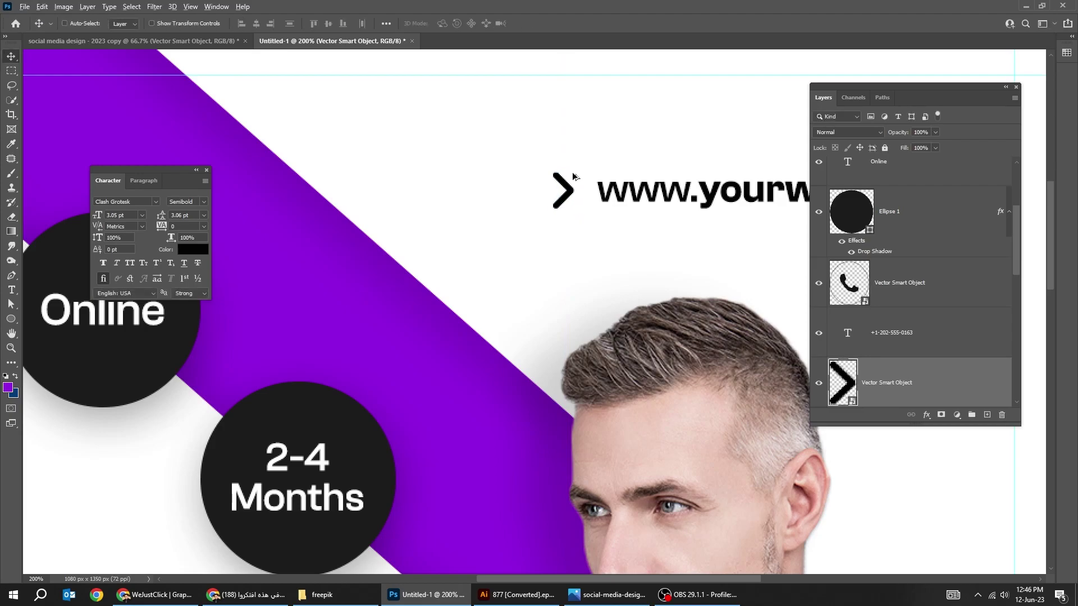
pyautogui.scroll(-2, 572, 176)
pyautogui.press('ctrl')
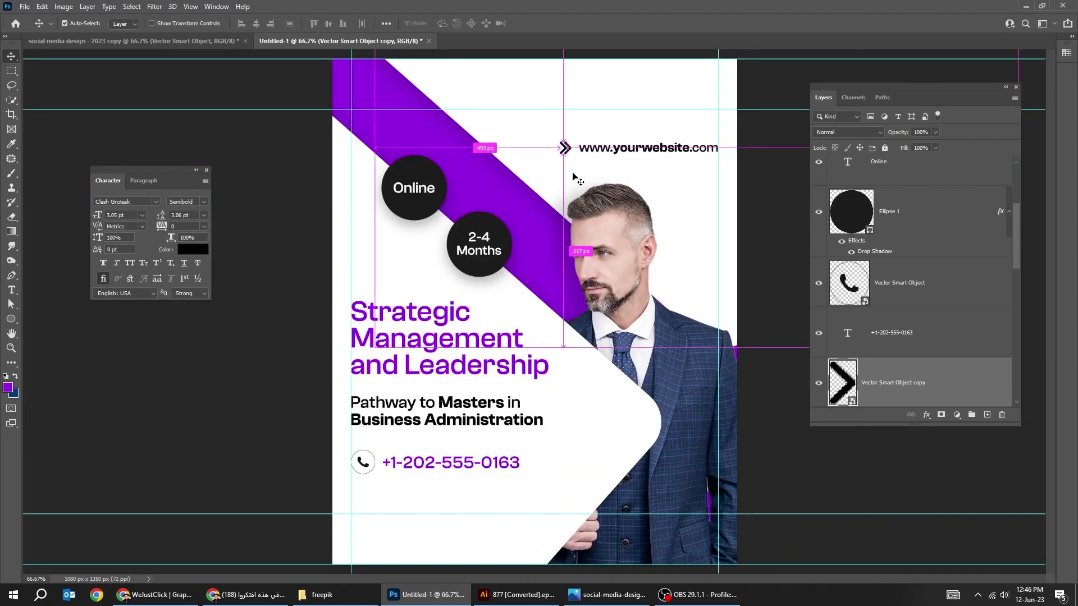